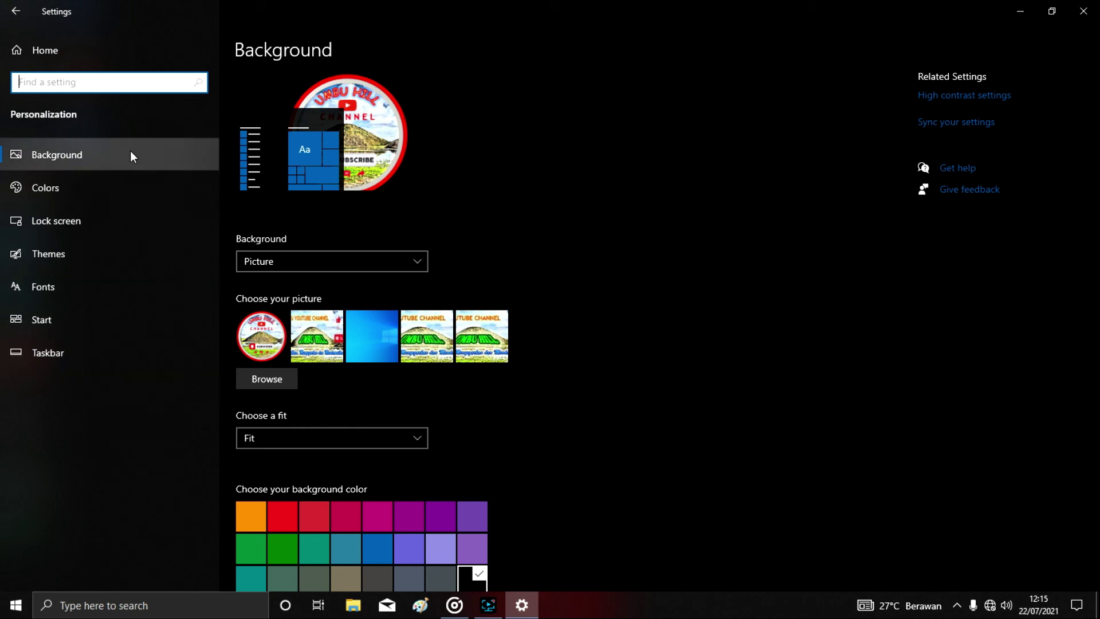
Examine the current wallpaper in the Background settings and on the desktop
left_click(102, 152)
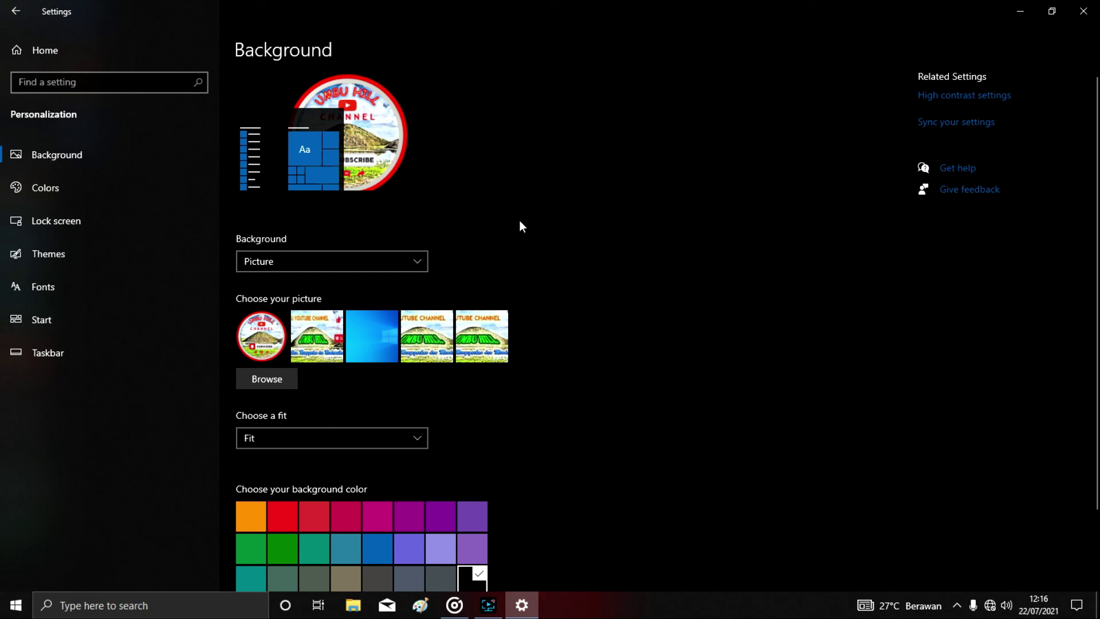
left_click(1021, 8)
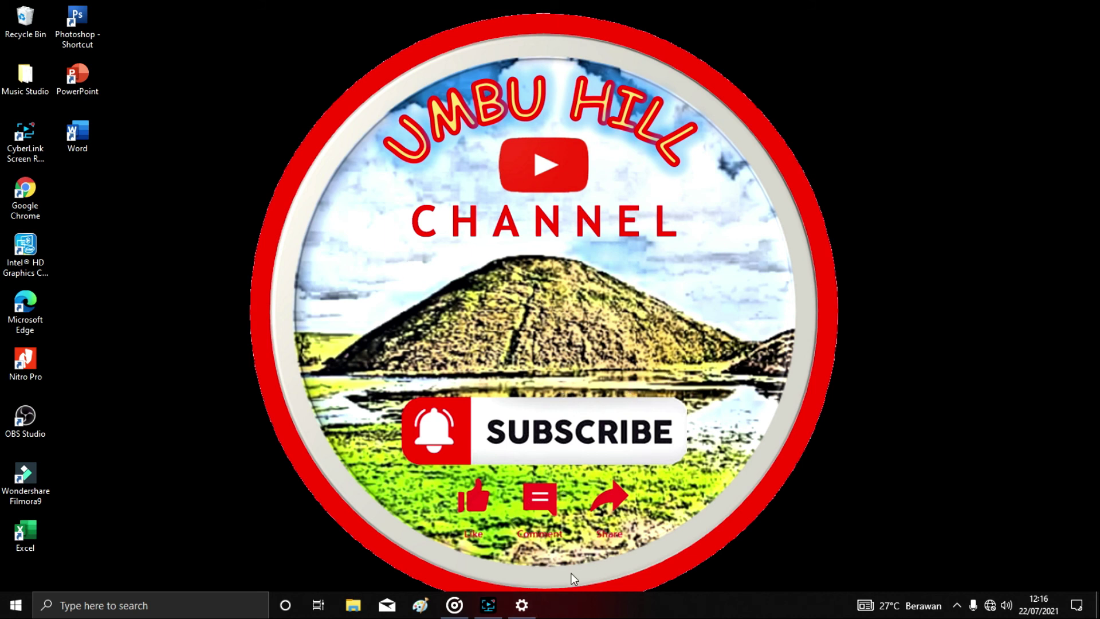
left_click(521, 604)
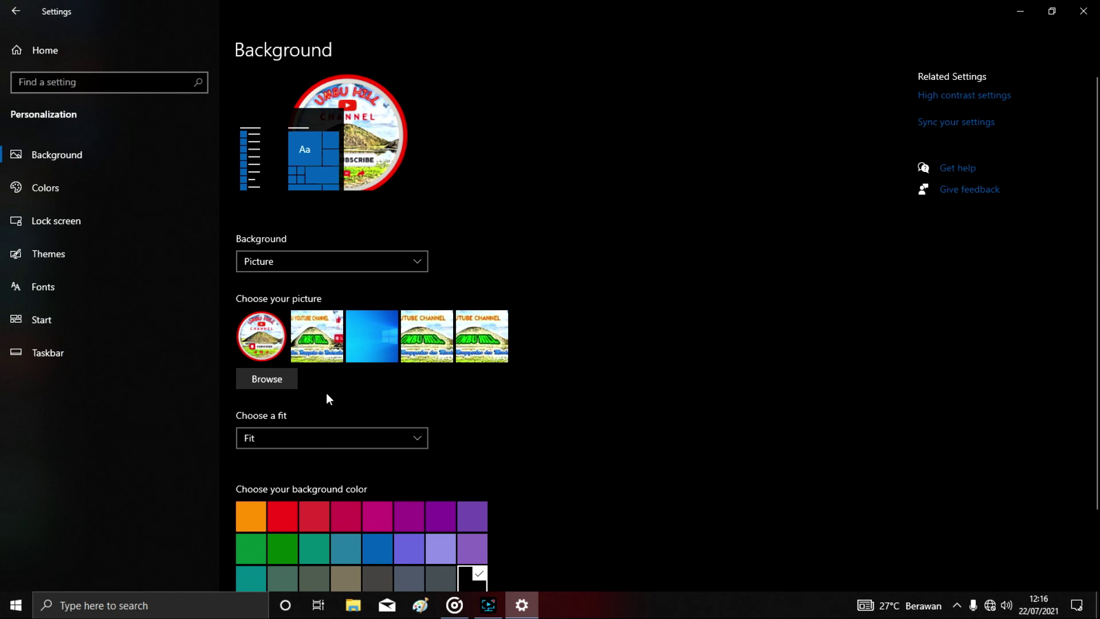
Set the picture Untitled-1 from the Pictures folder as the desktop background and check it on the desktop
left_click(283, 381)
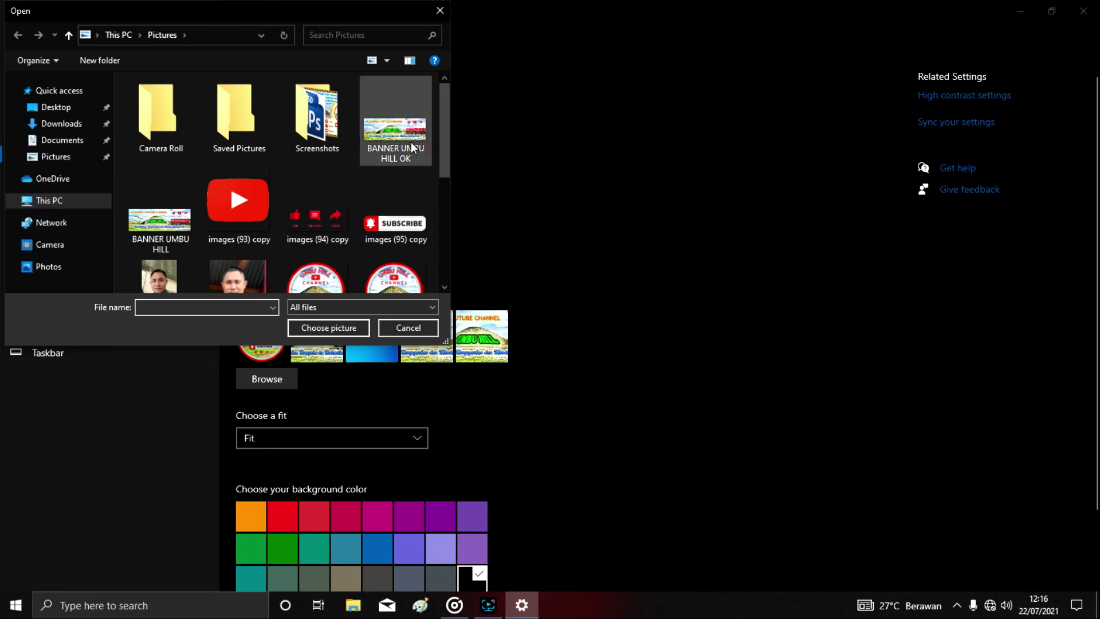
left_click_drag(445, 168, 445, 272)
left_click(315, 256)
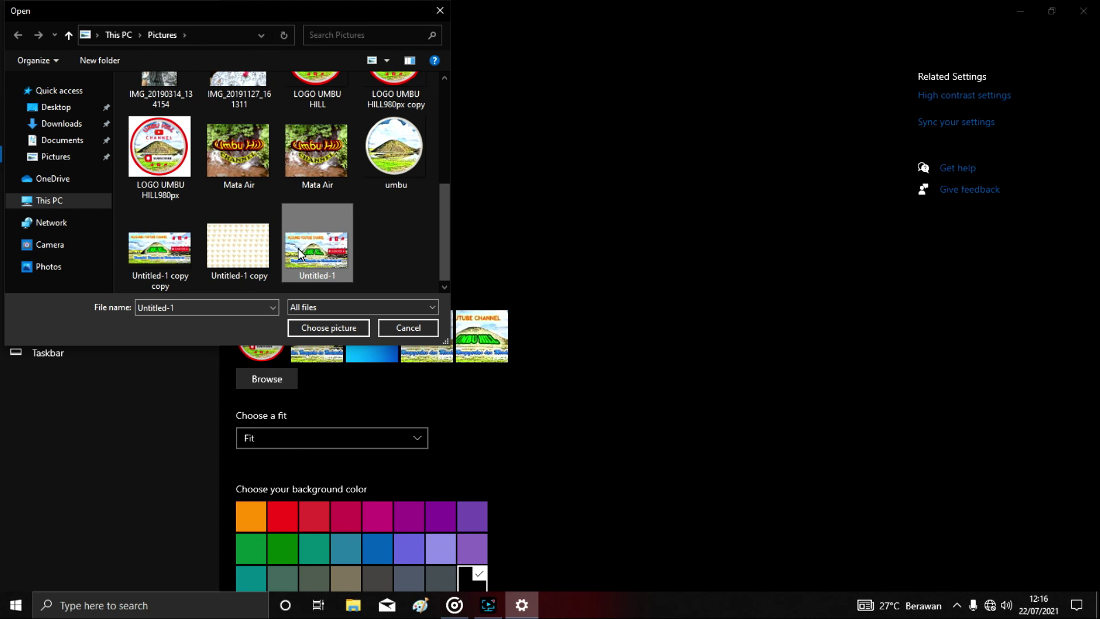
left_click(324, 327)
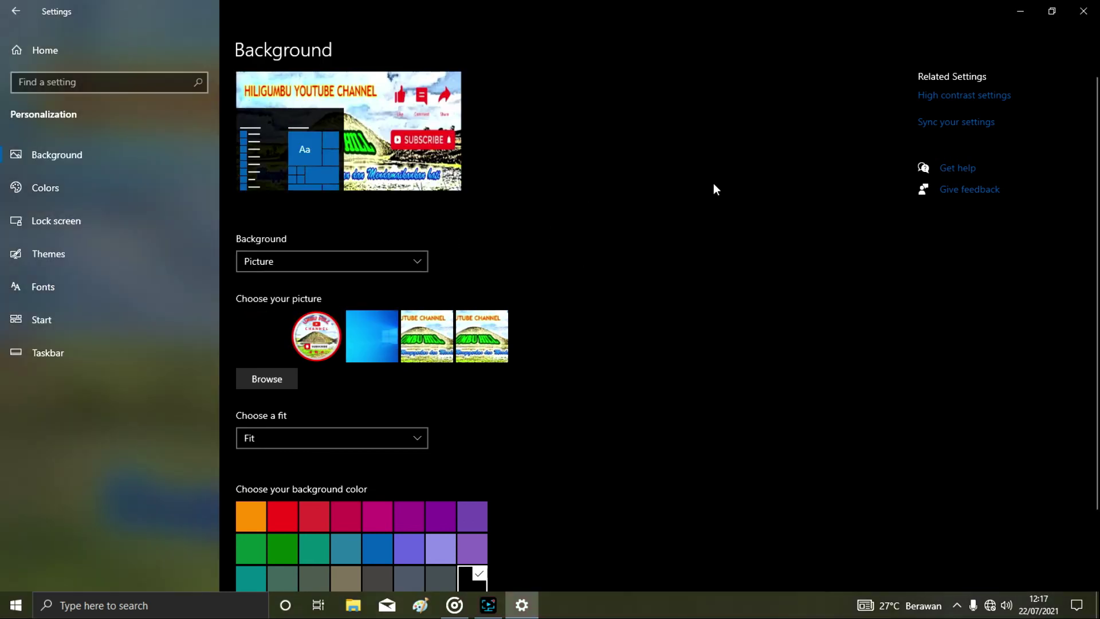
left_click(1023, 11)
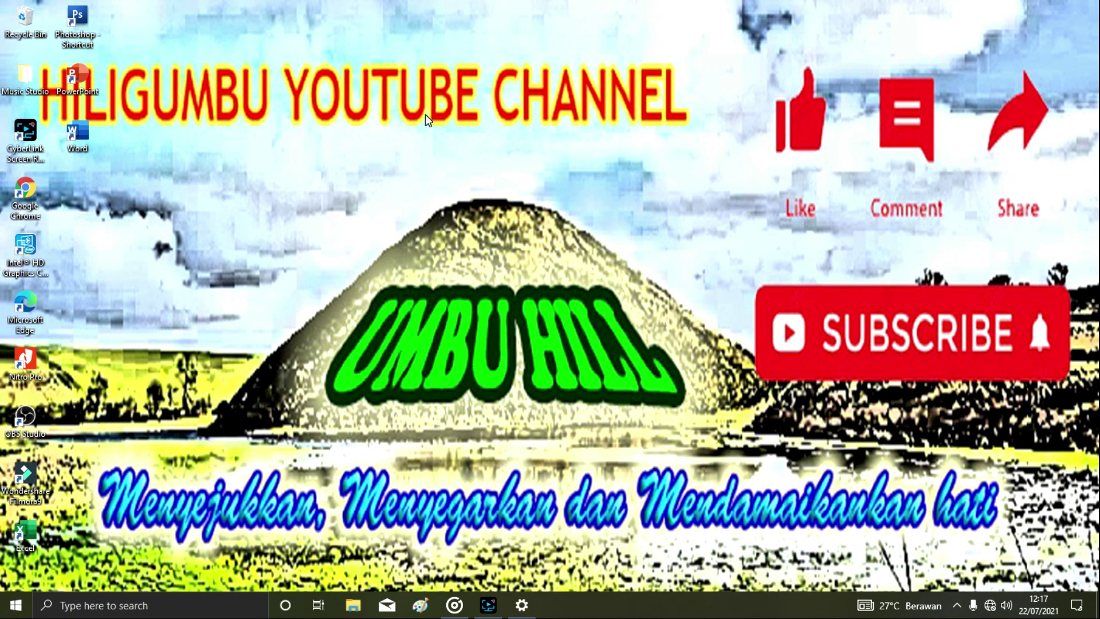
left_click(521, 605)
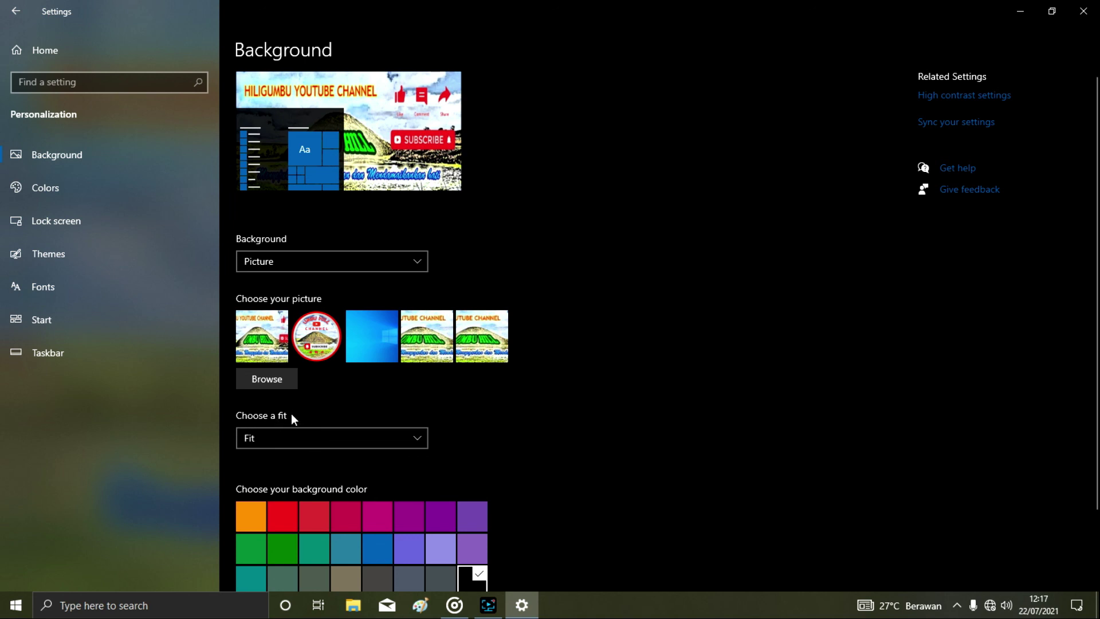
Examine the fit options for the background picture and the available accent colors in the Colors settings
left_click(352, 439)
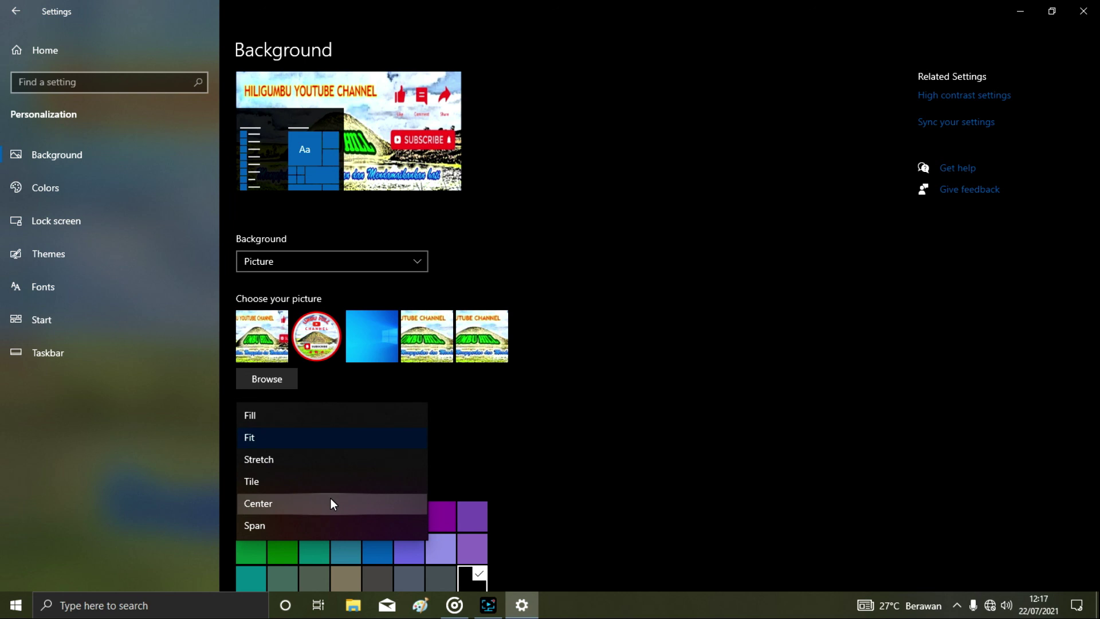
left_click(521, 459)
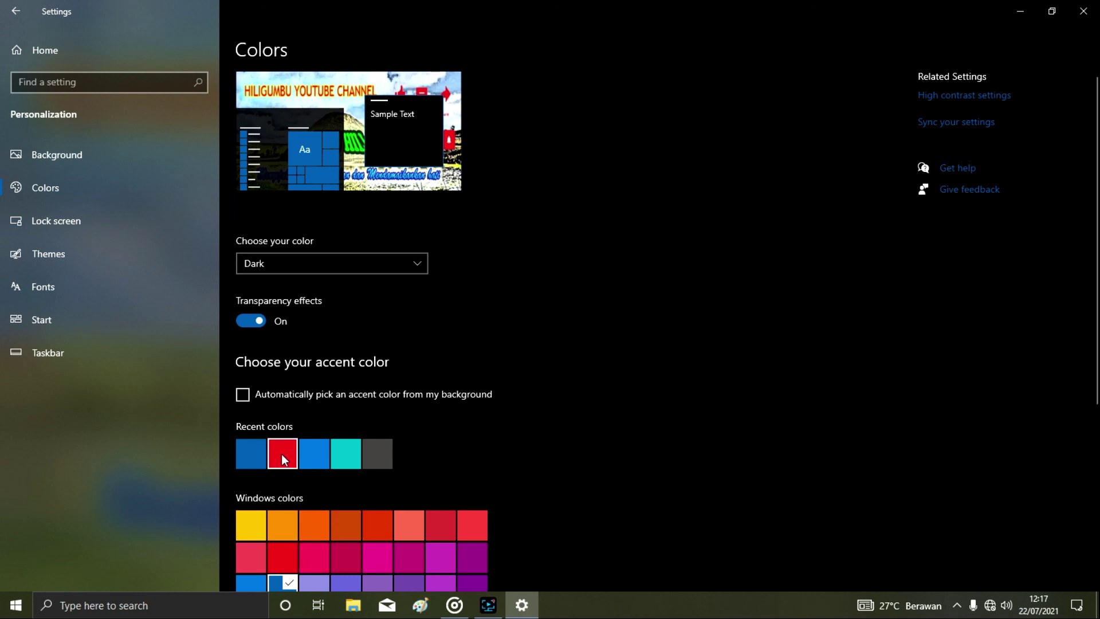
scroll(456, 469, "down", 3)
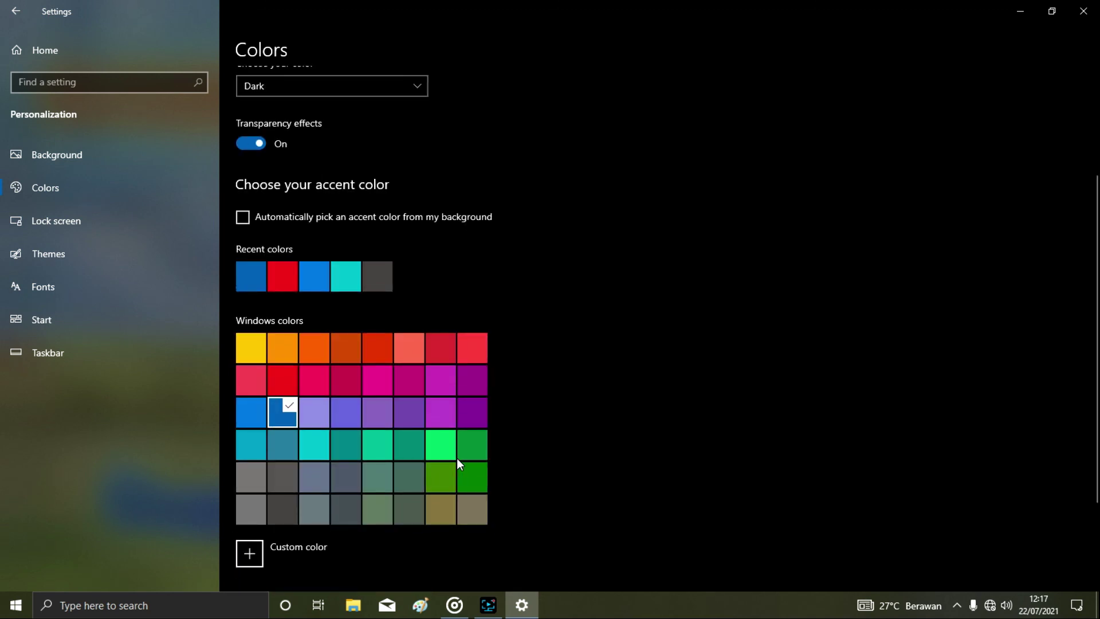
scroll(456, 458, "up", 3)
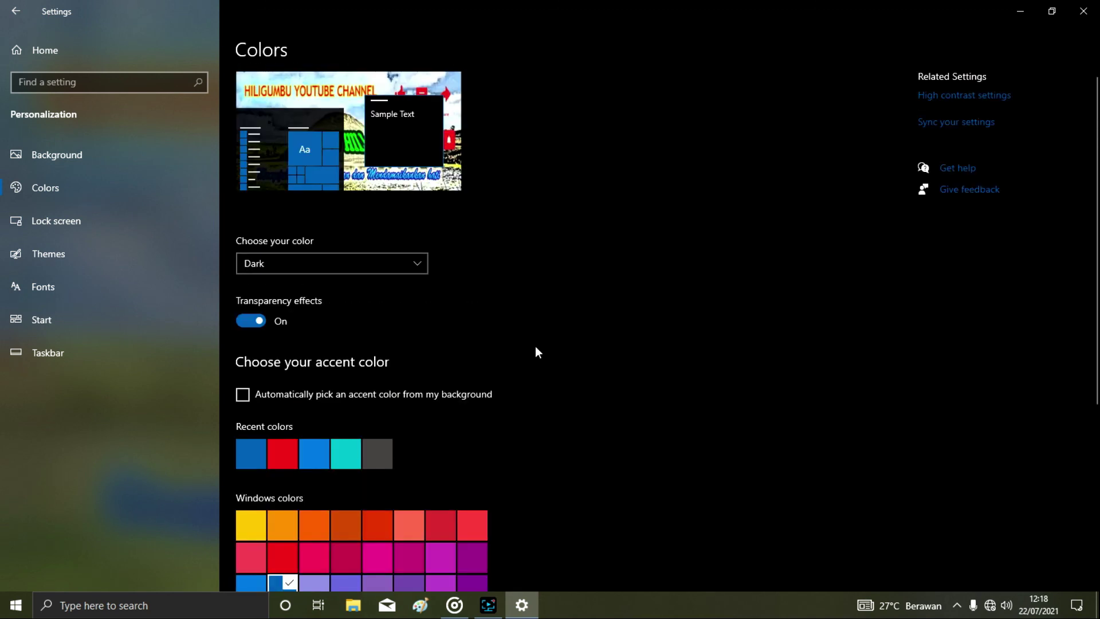
Examine the background types offered in the Lock screen settings
left_click(110, 214)
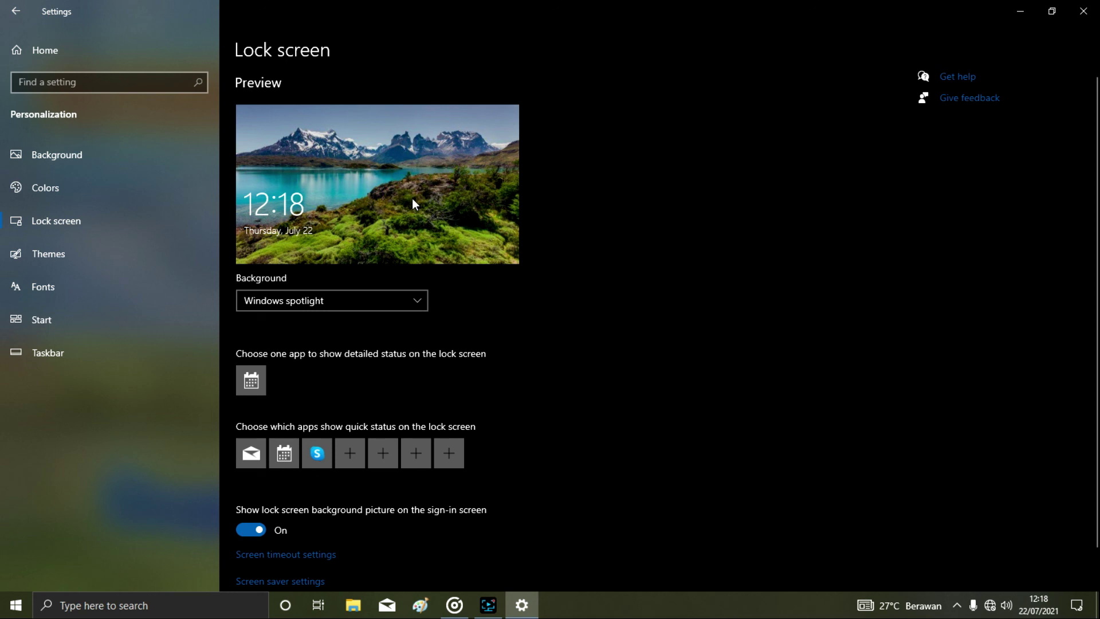
left_click(418, 298)
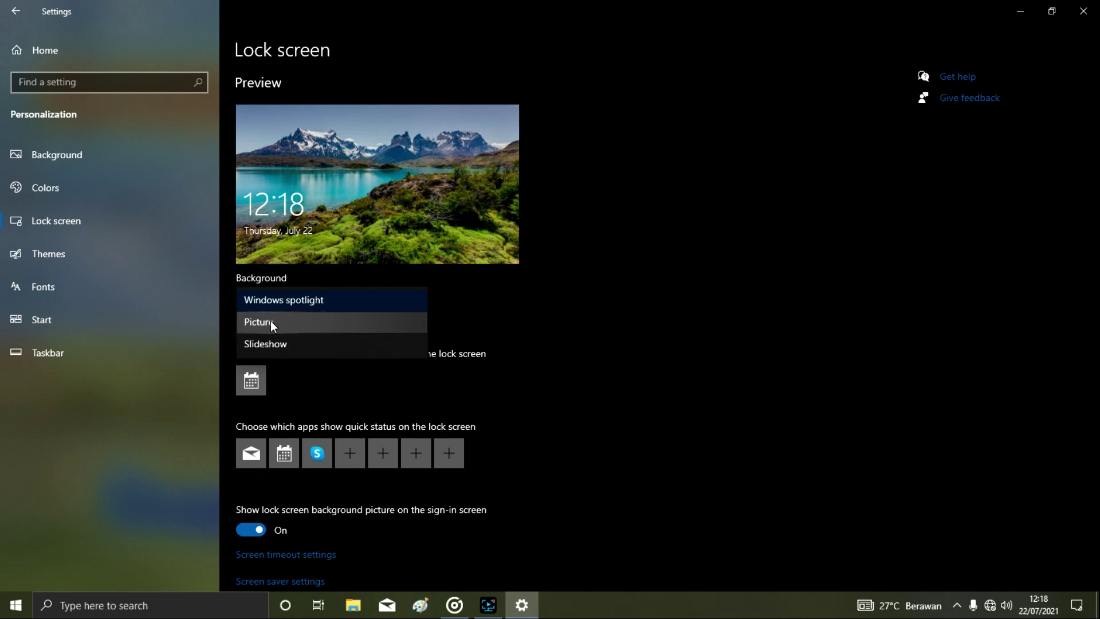
left_click(514, 312)
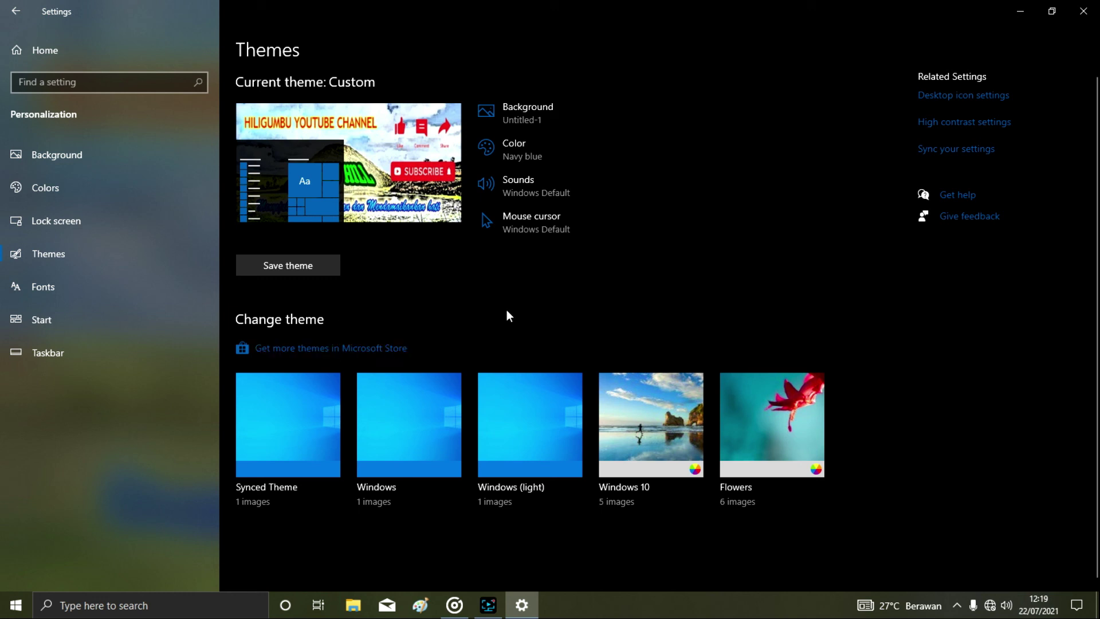
Browse the available fonts in the Fonts settings
left_click(85, 285)
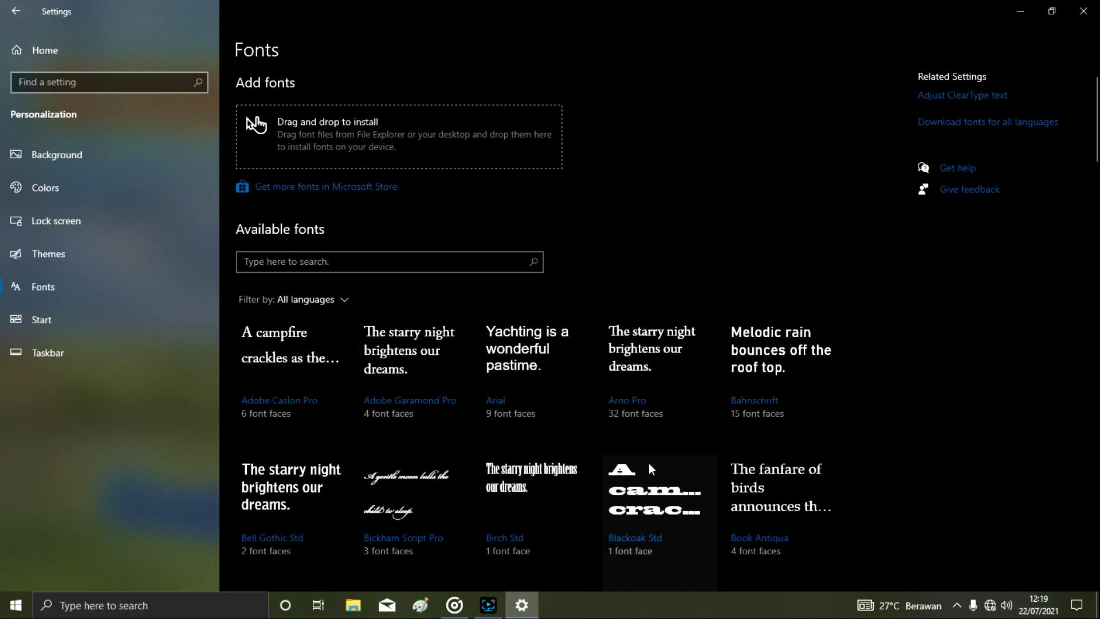
scroll(648, 461, "down", 3)
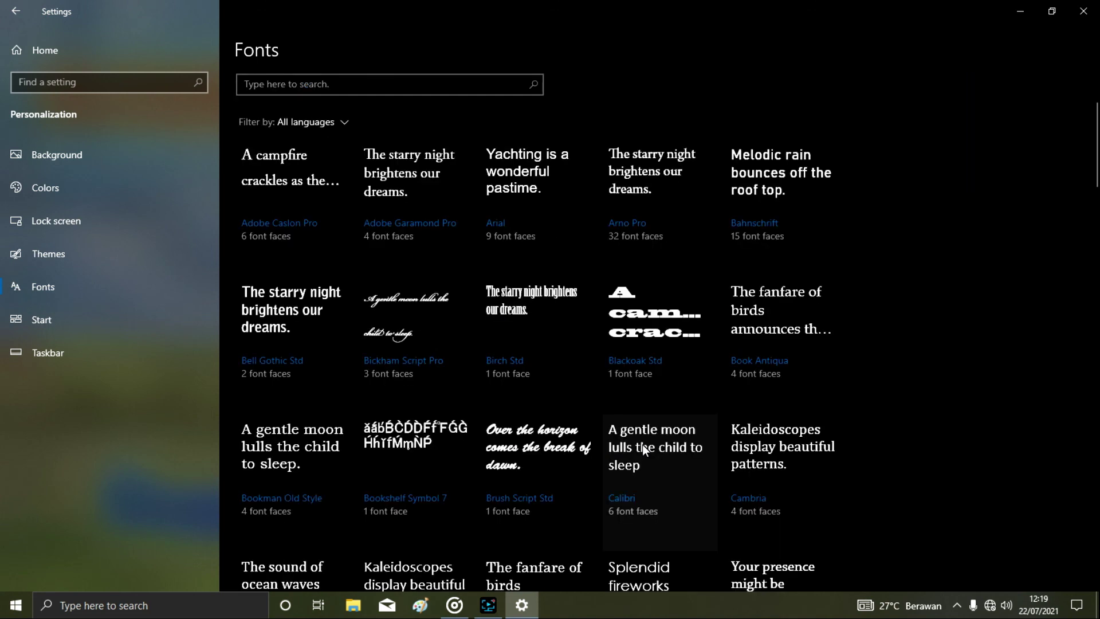
scroll(645, 450, "down", 3)
scroll(636, 433, "up", 6)
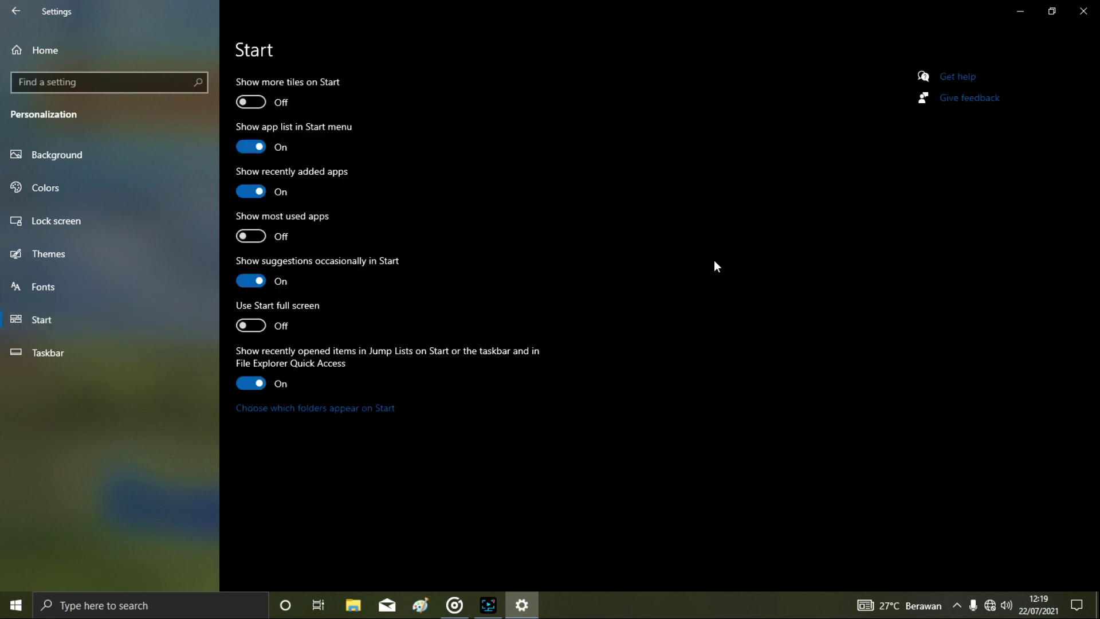
Try the Show more tiles on Start option and compare the width of the Start menu
left_click(17, 605)
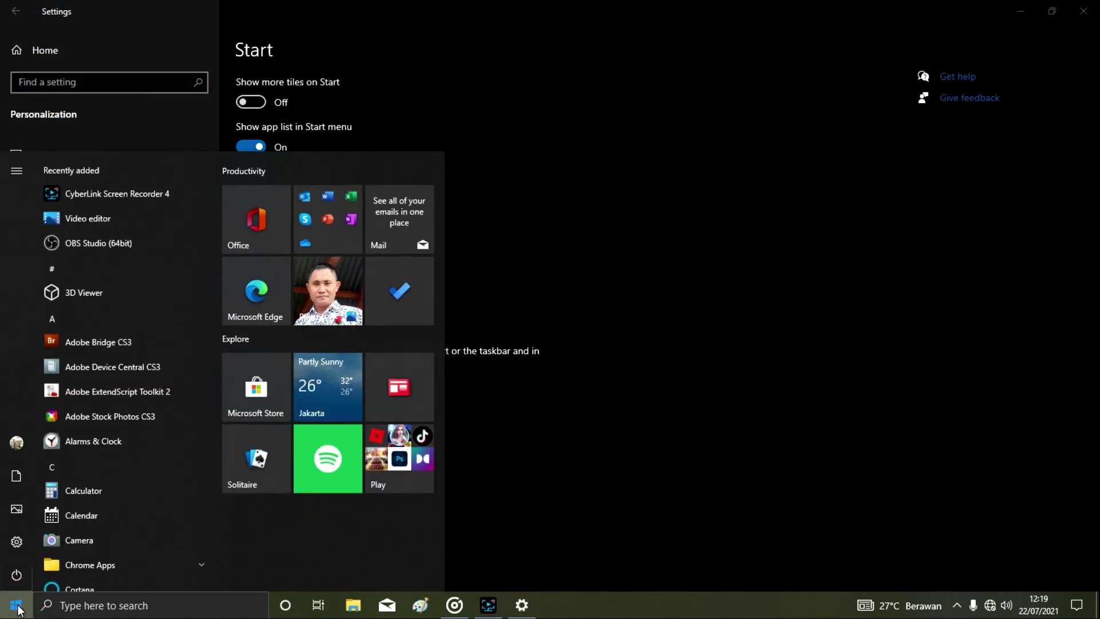
left_click(17, 606)
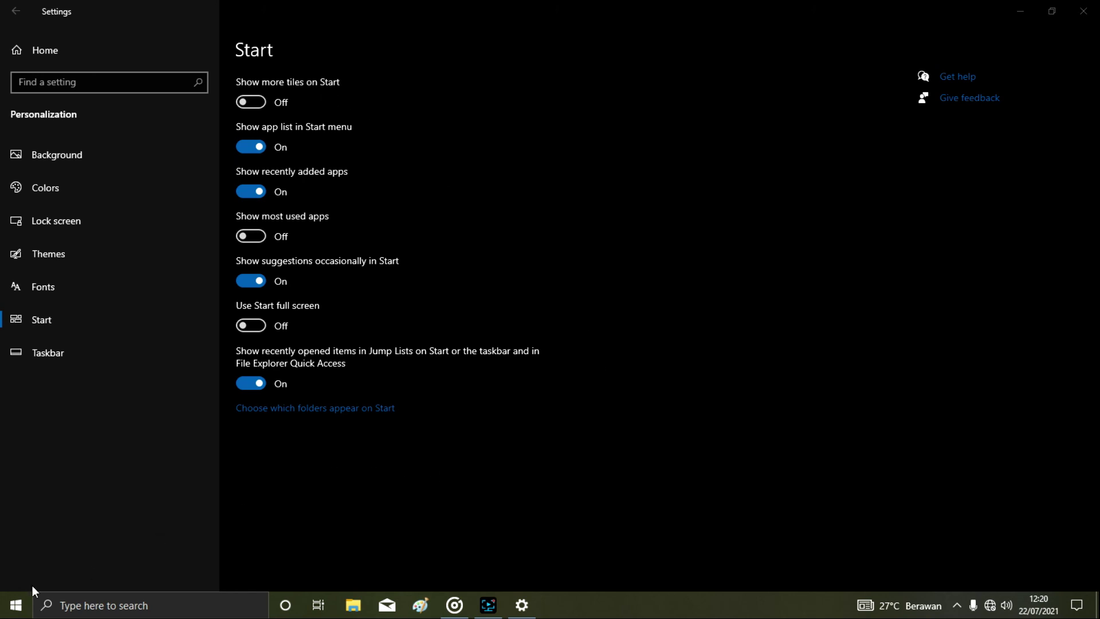
left_click(16, 612)
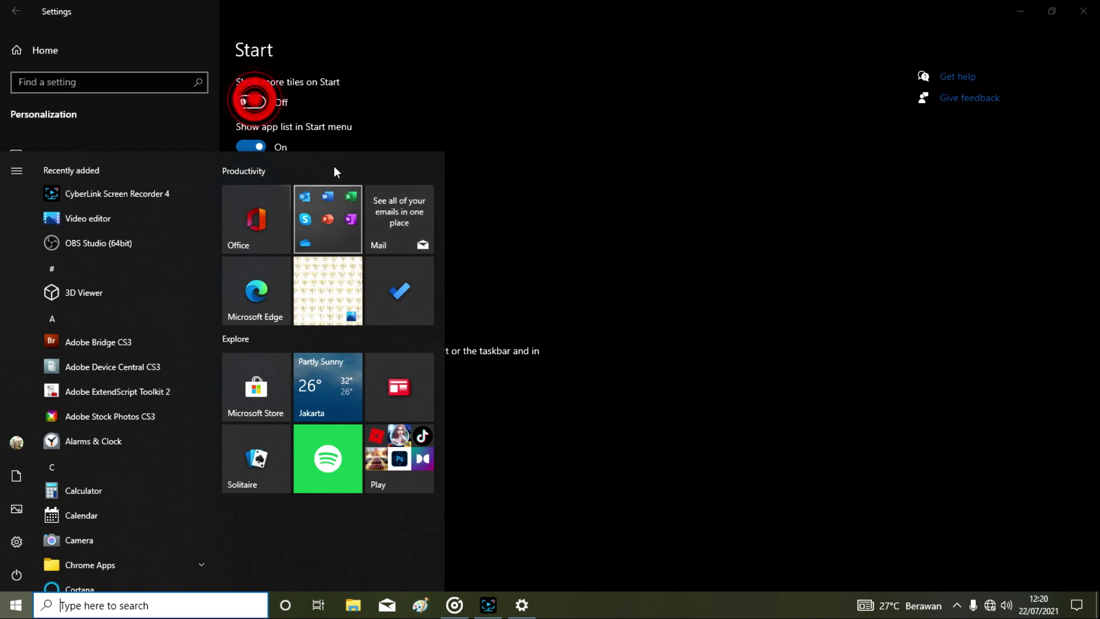
left_click(256, 104)
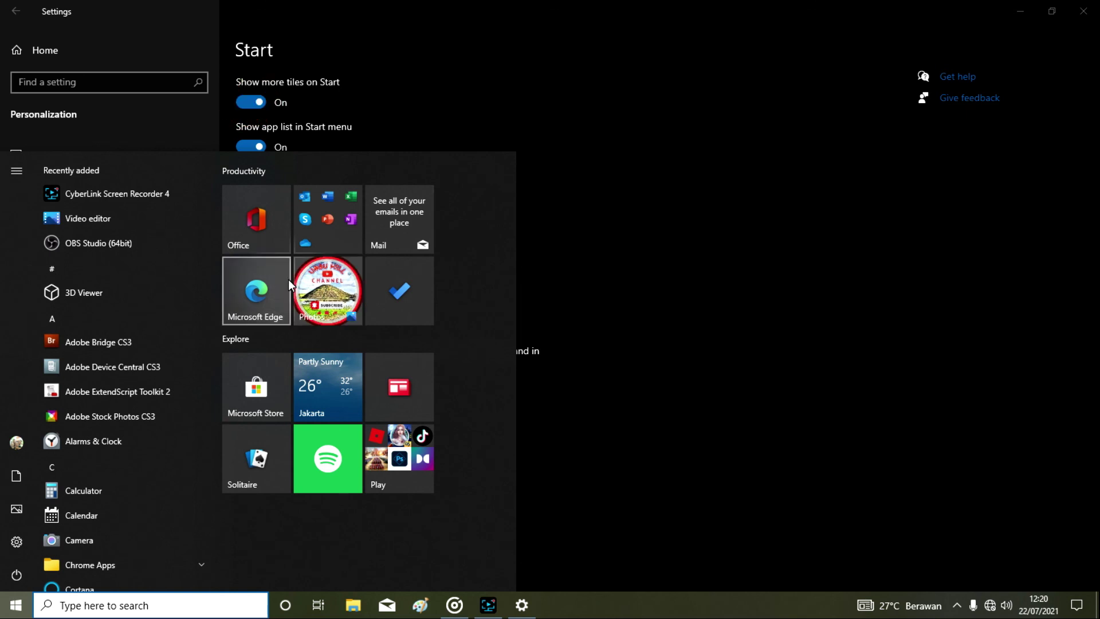
left_click(527, 217)
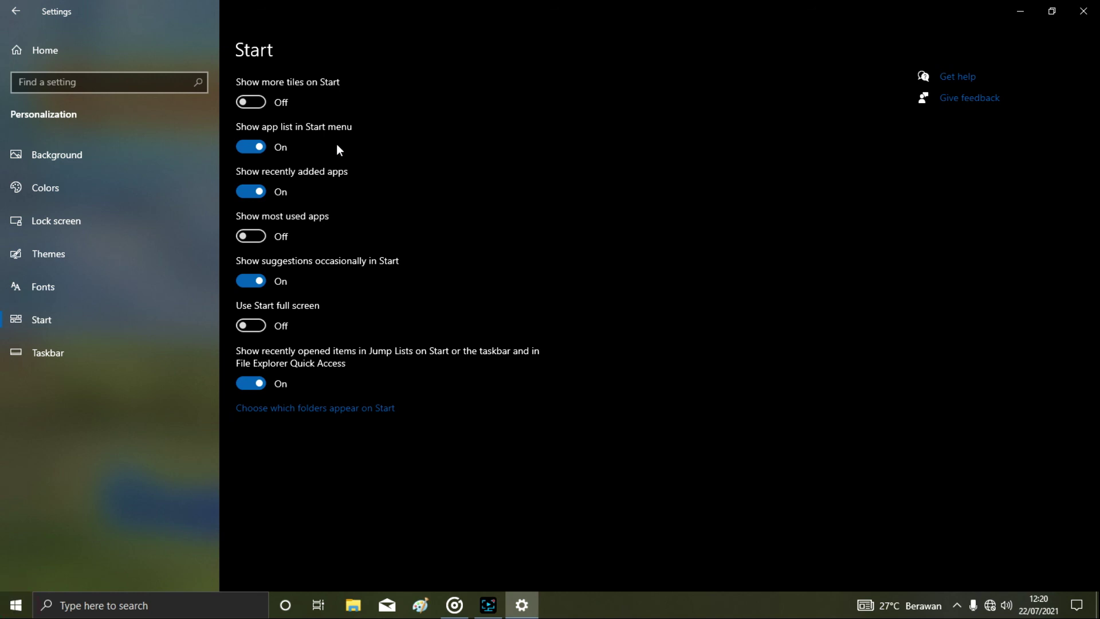
Examine the app list and the recently added apps in the Start menu
left_click(14, 606)
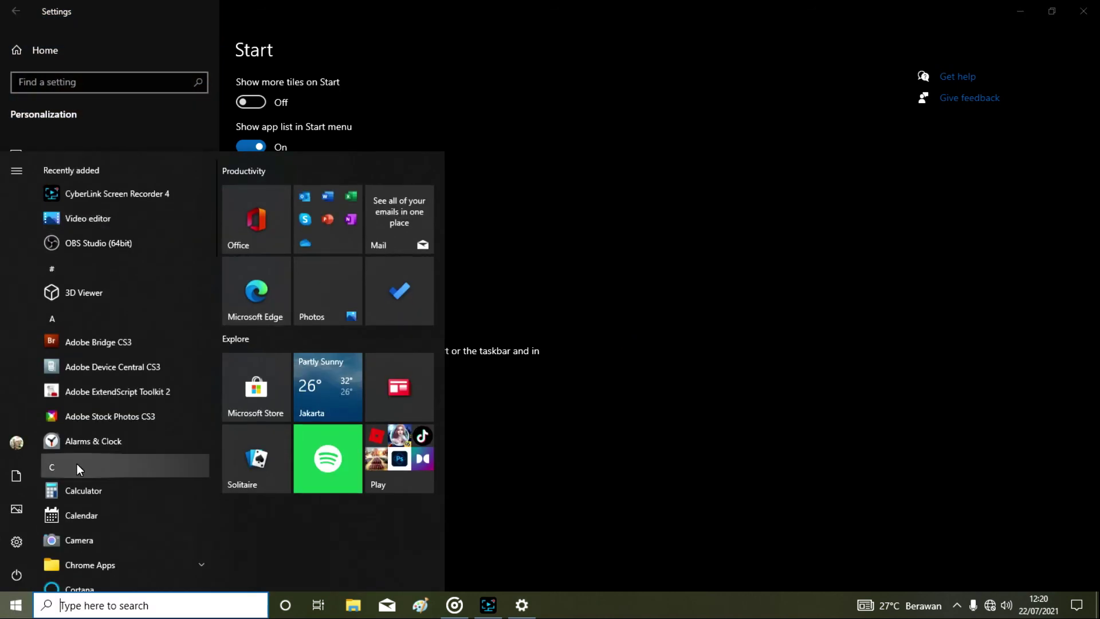
scroll(77, 463, "down", 10)
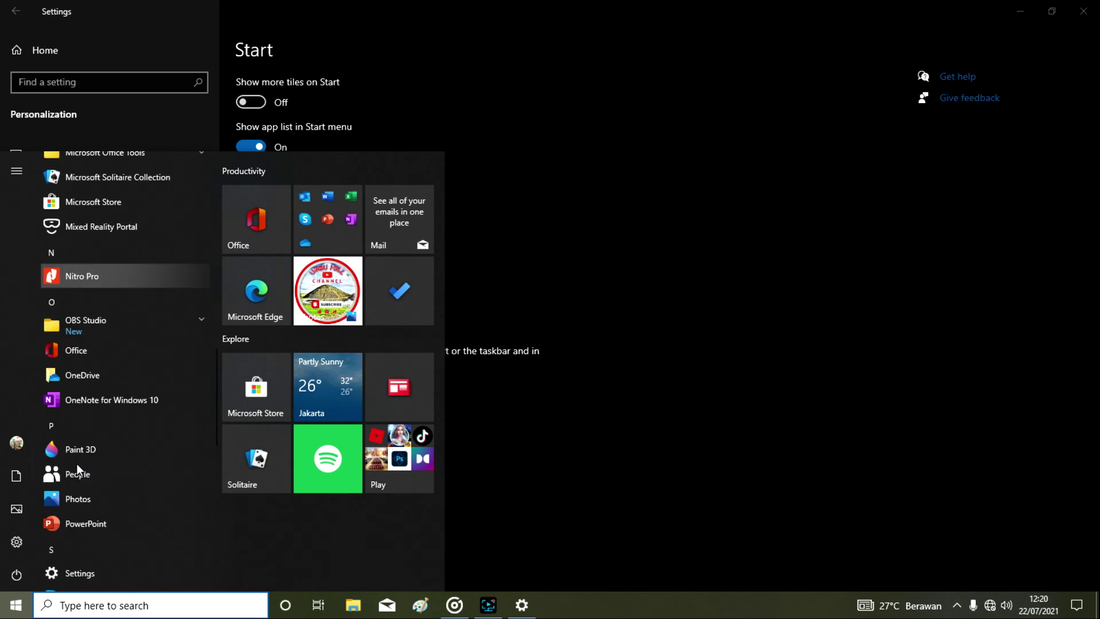
left_click(559, 319)
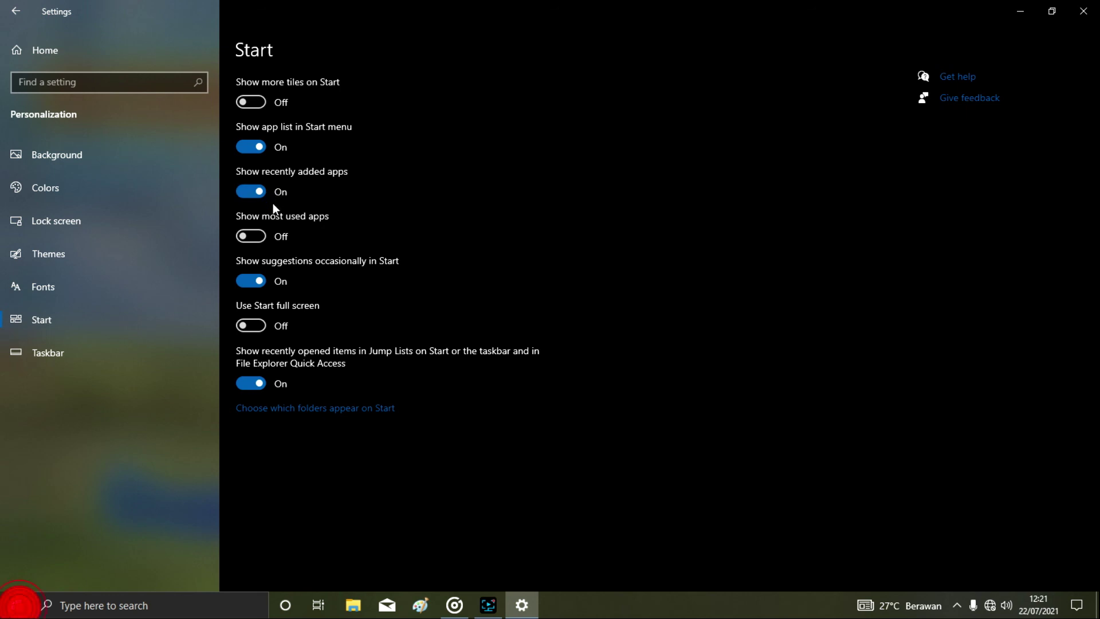
left_click(16, 605)
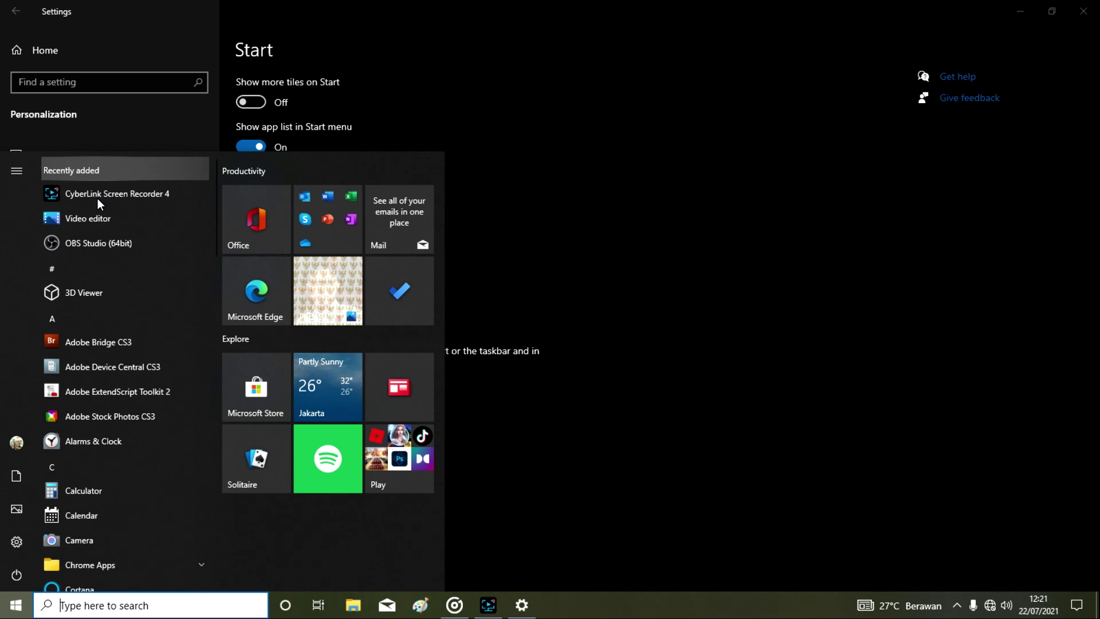
key("Escape")
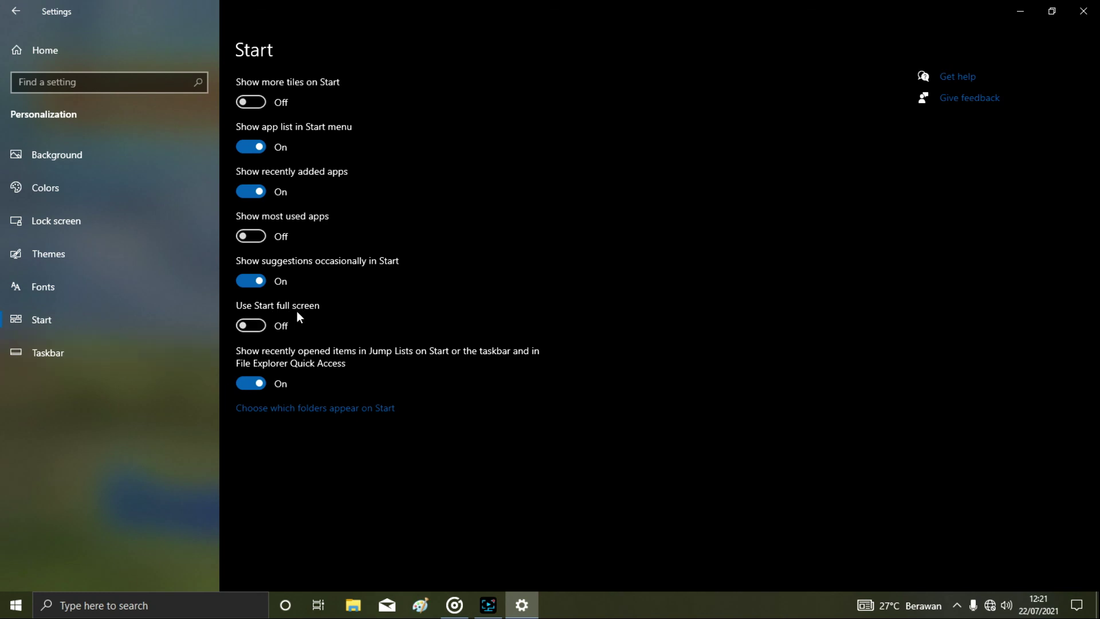
Check the Start menu's size and the recent items in File Explorer's Quick access, and return to the Start settings
left_click(15, 608)
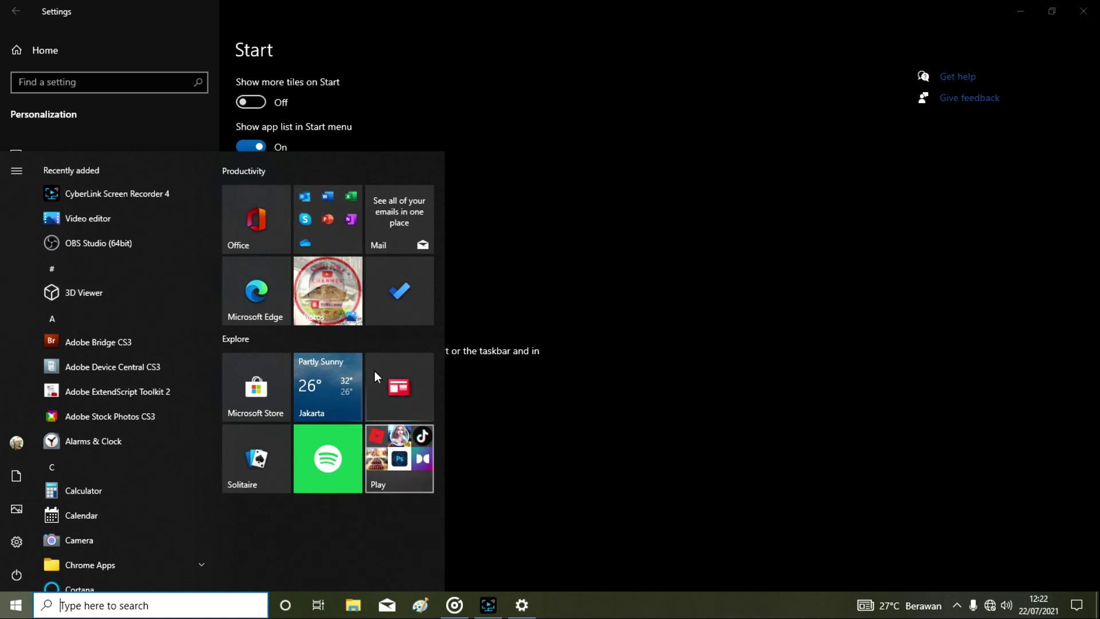
left_click(691, 262)
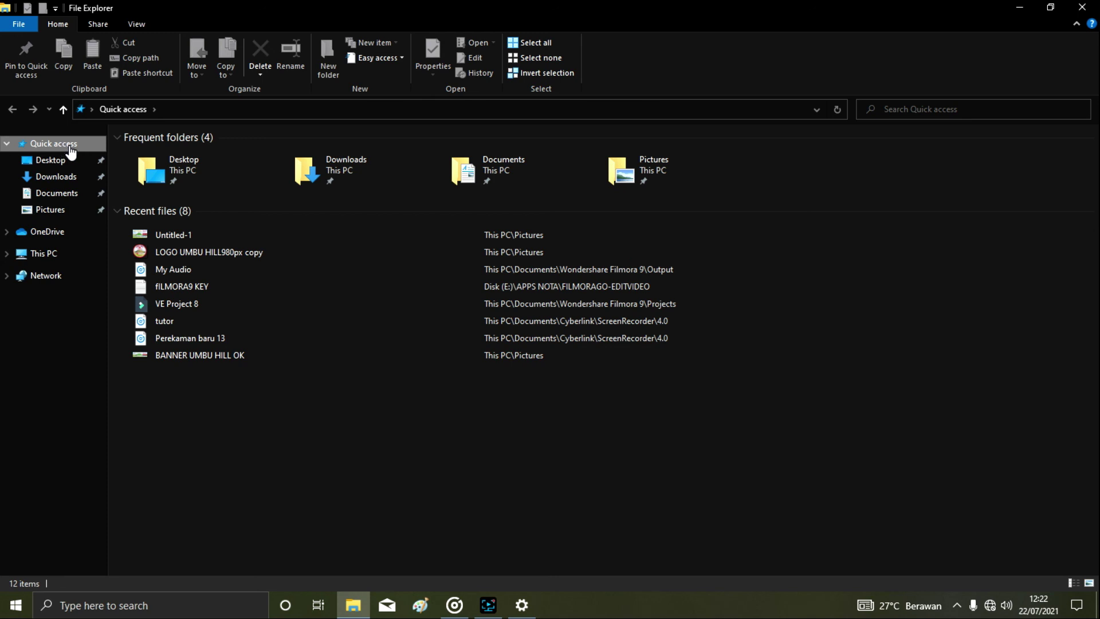
left_click(1070, 9)
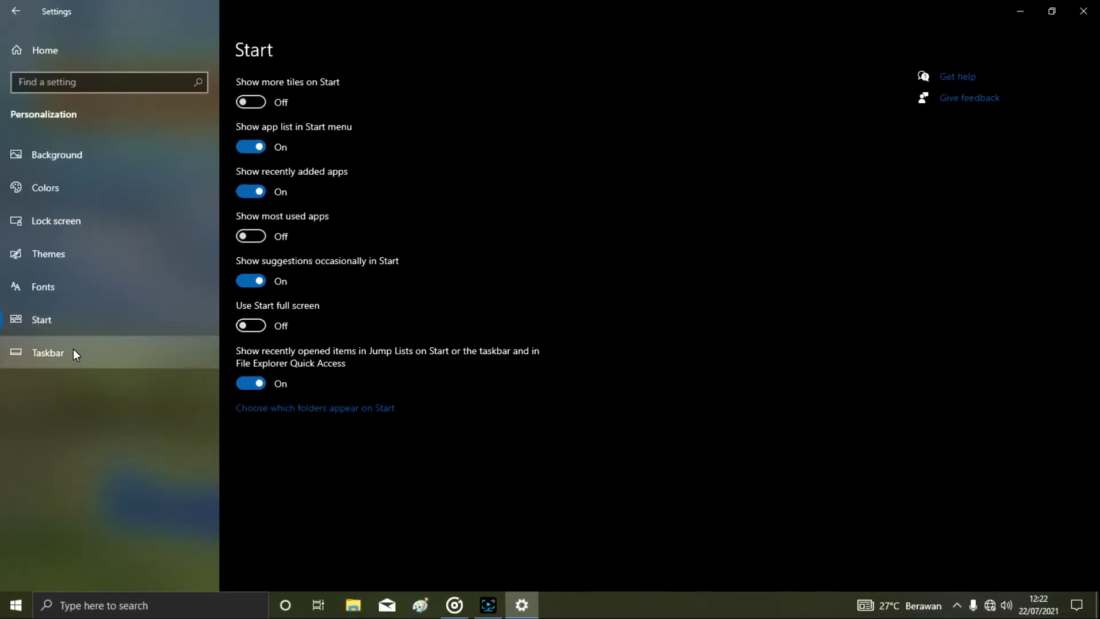
Turn off Lock the taskbar in the Taskbar settings and move the taskbar to the top edge of the screen
left_click(73, 352)
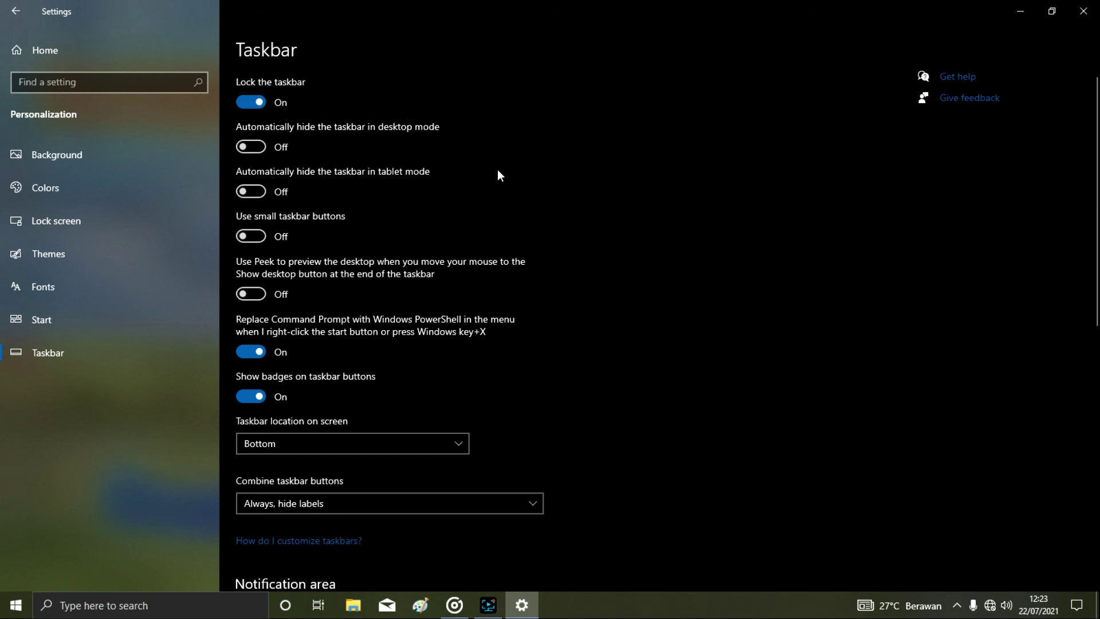
left_click(606, 596)
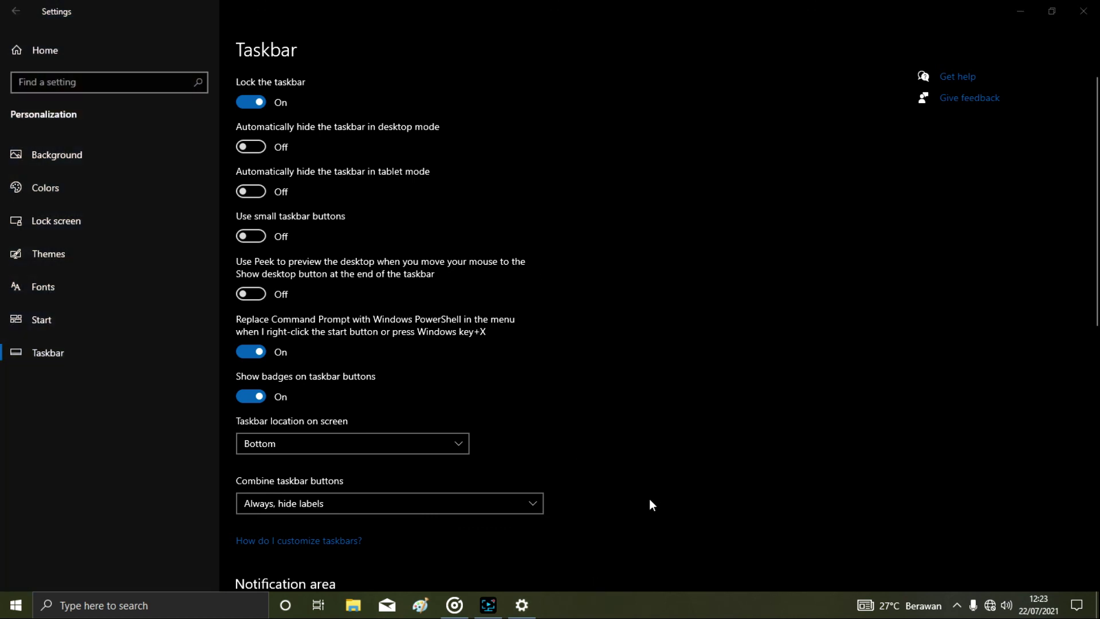
left_click(601, 92)
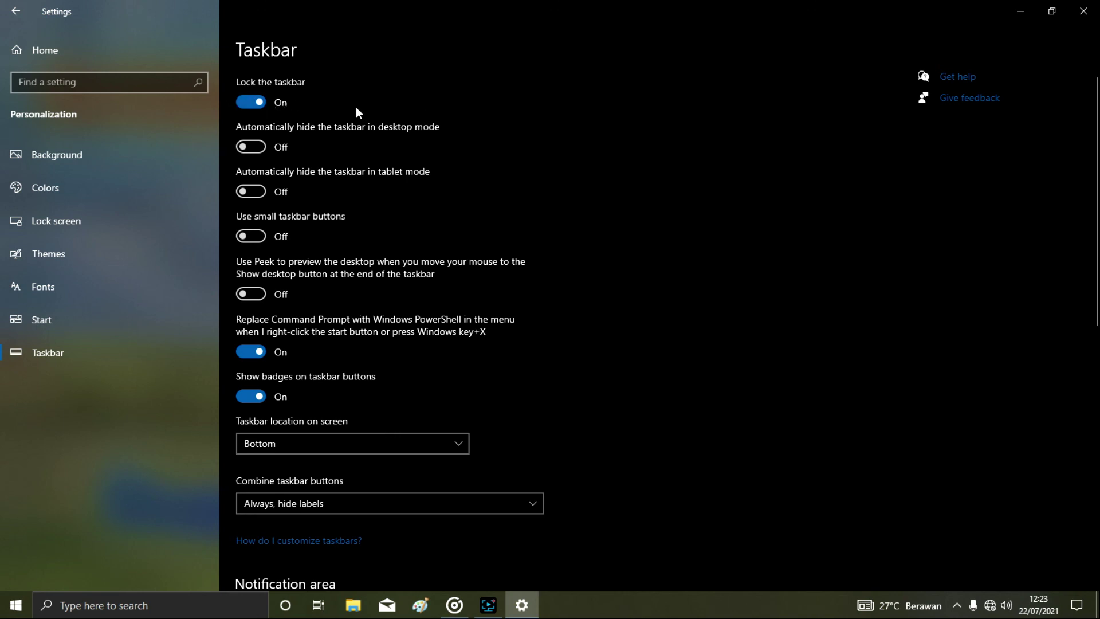
left_click(261, 102)
left_click_drag(605, 404, 562, 47)
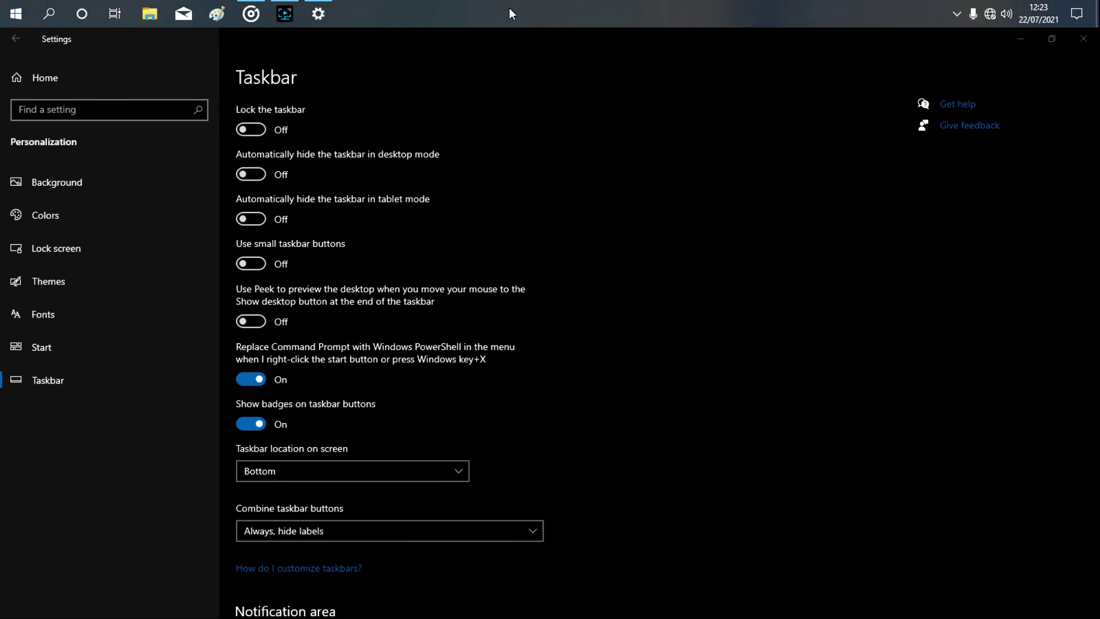
Move the taskbar back to the bottom edge of the screen and turn on Lock the taskbar
left_click_drag(515, 12, 699, 604)
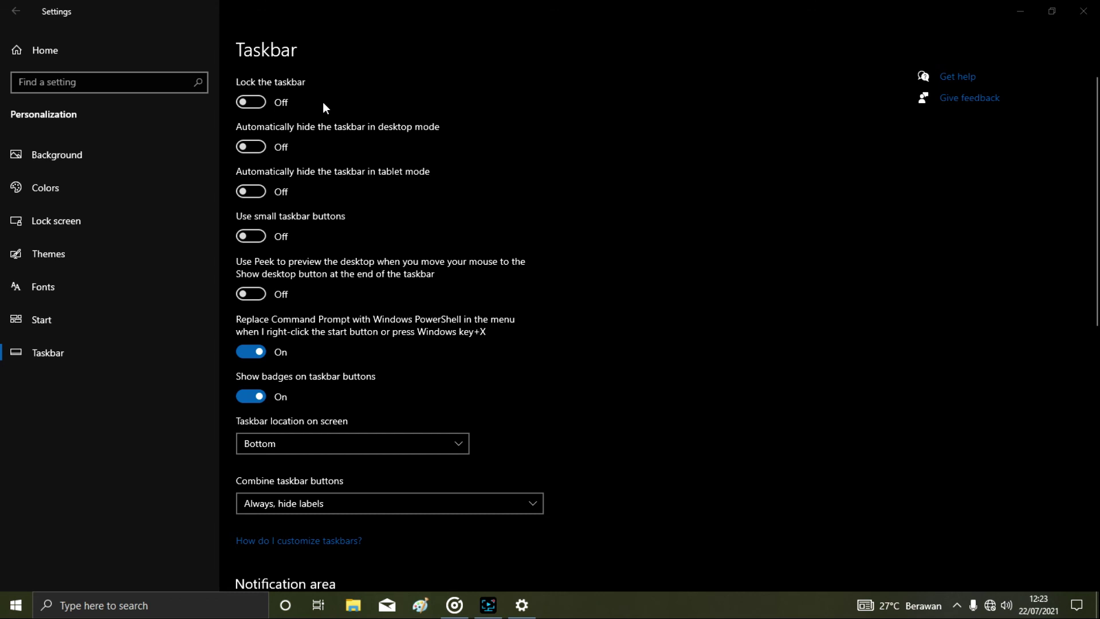
left_click(252, 103)
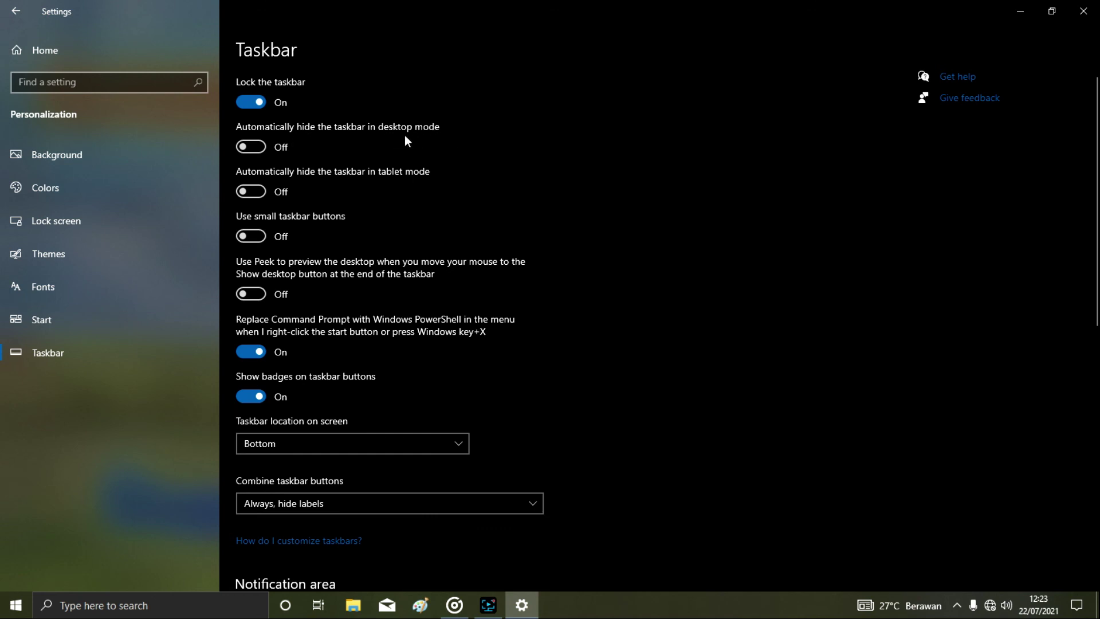
Try automatically hiding the taskbar in desktop mode and using small taskbar buttons, switching each option back off
left_click(260, 147)
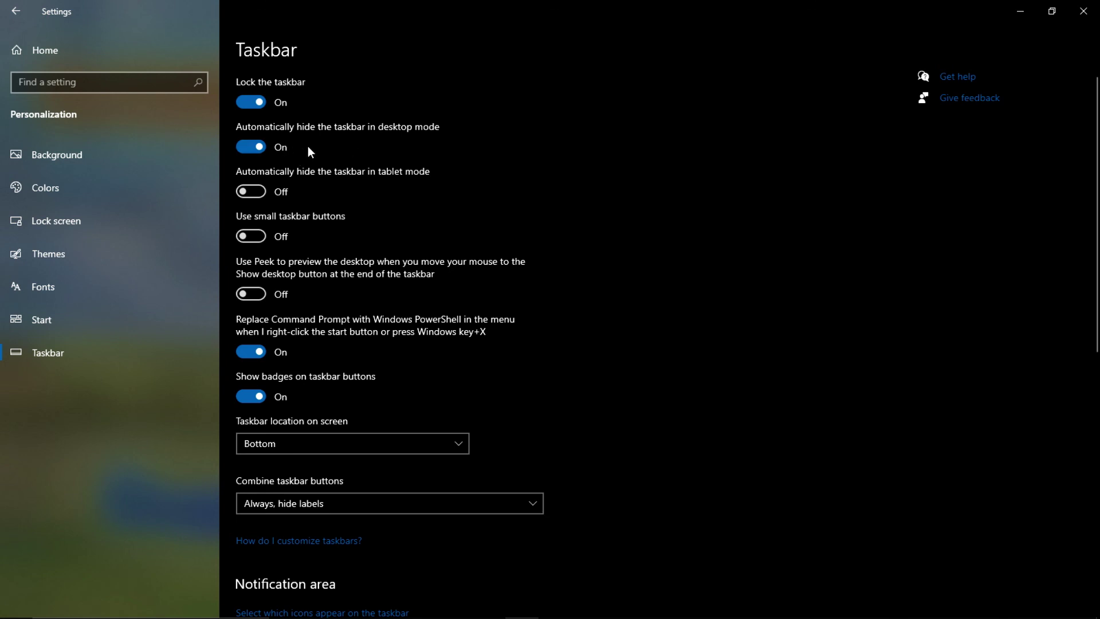
mouse_move(593, 618)
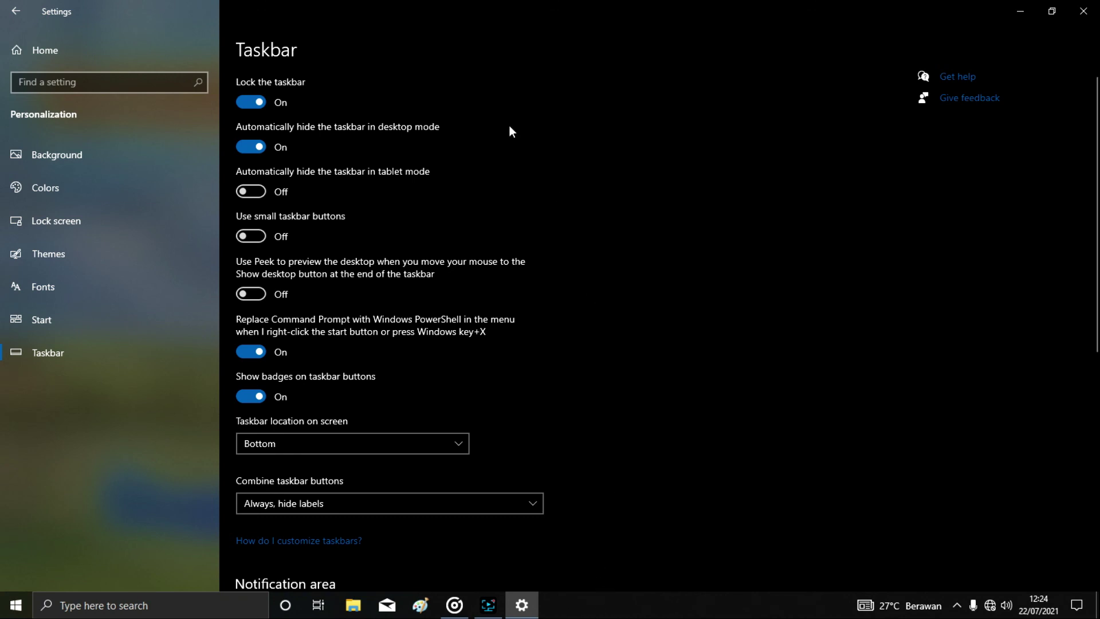
left_click(246, 146)
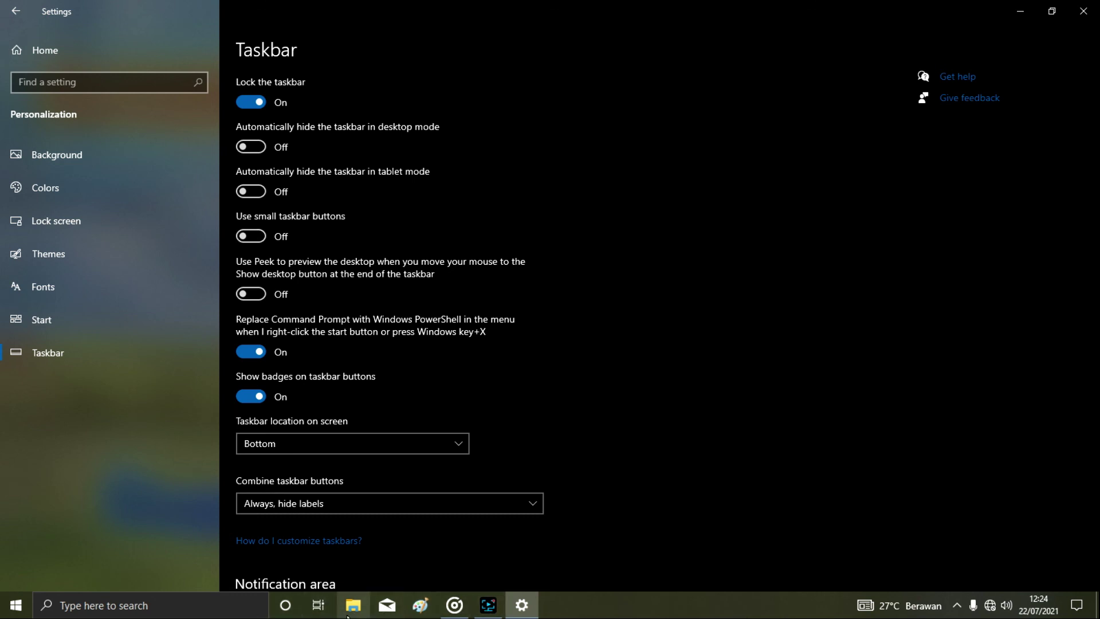
left_click(252, 236)
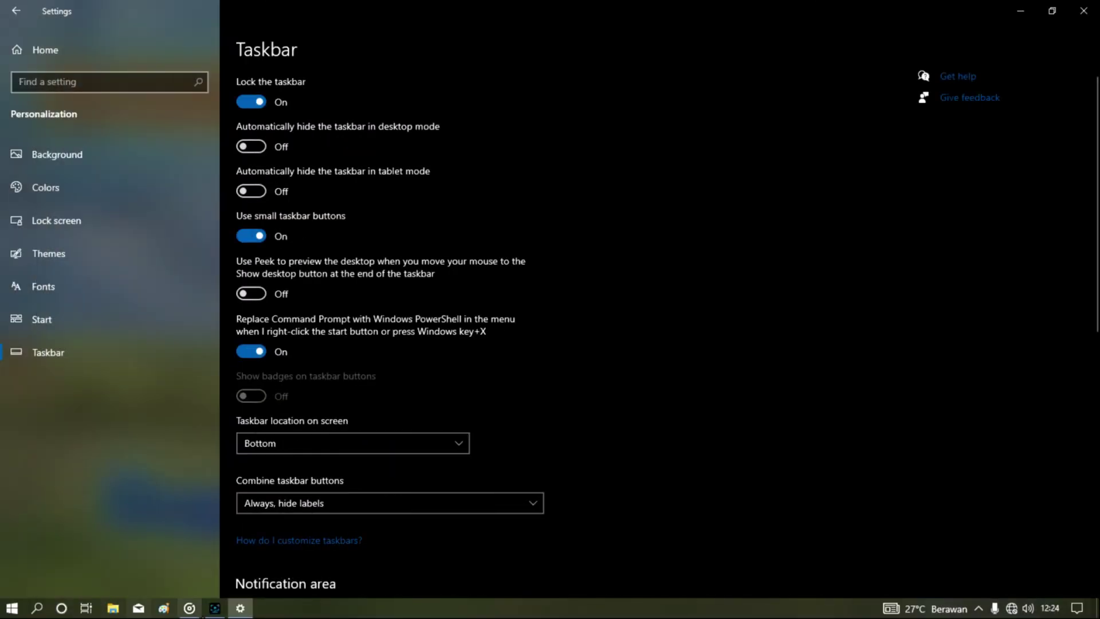
key("space")
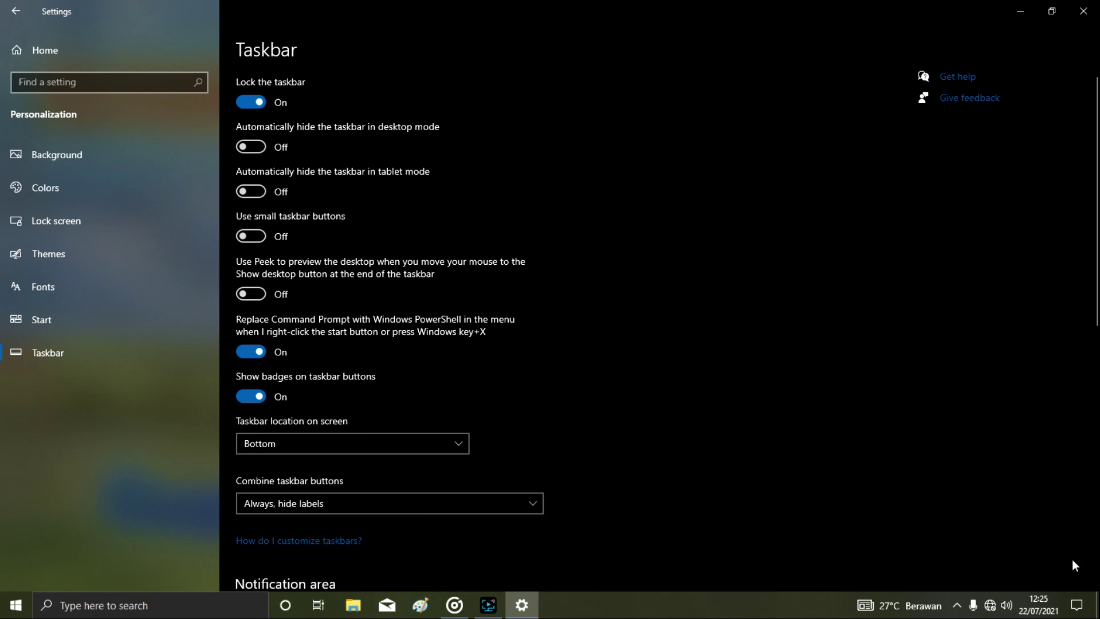
Show the desktop from the end of the taskbar a couple of times and return to the Taskbar settings
left_click(1097, 605)
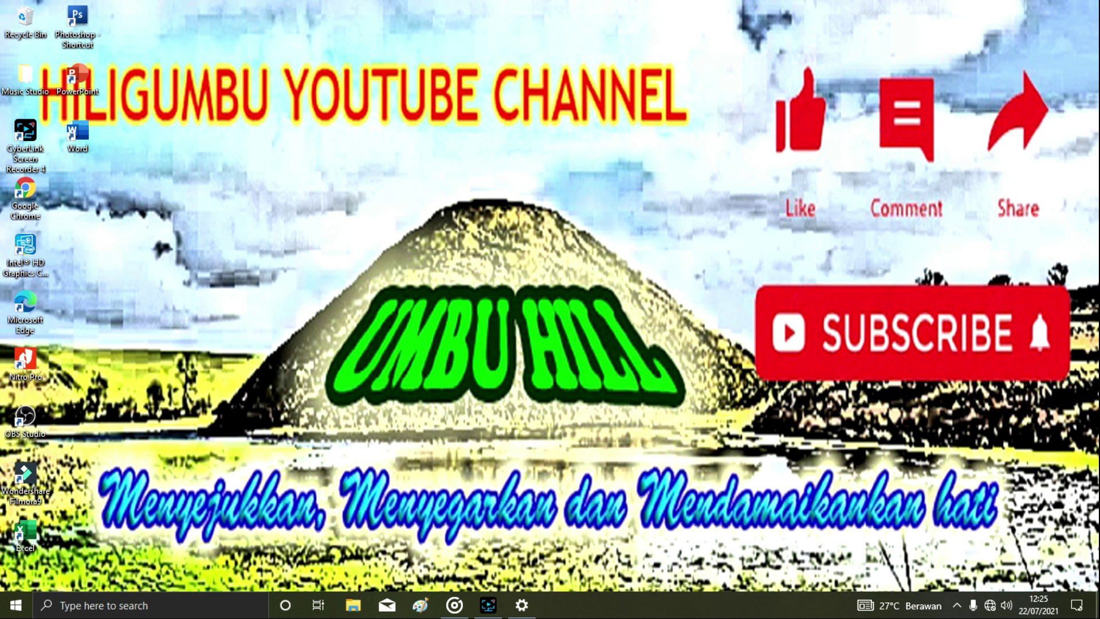
left_click(1097, 605)
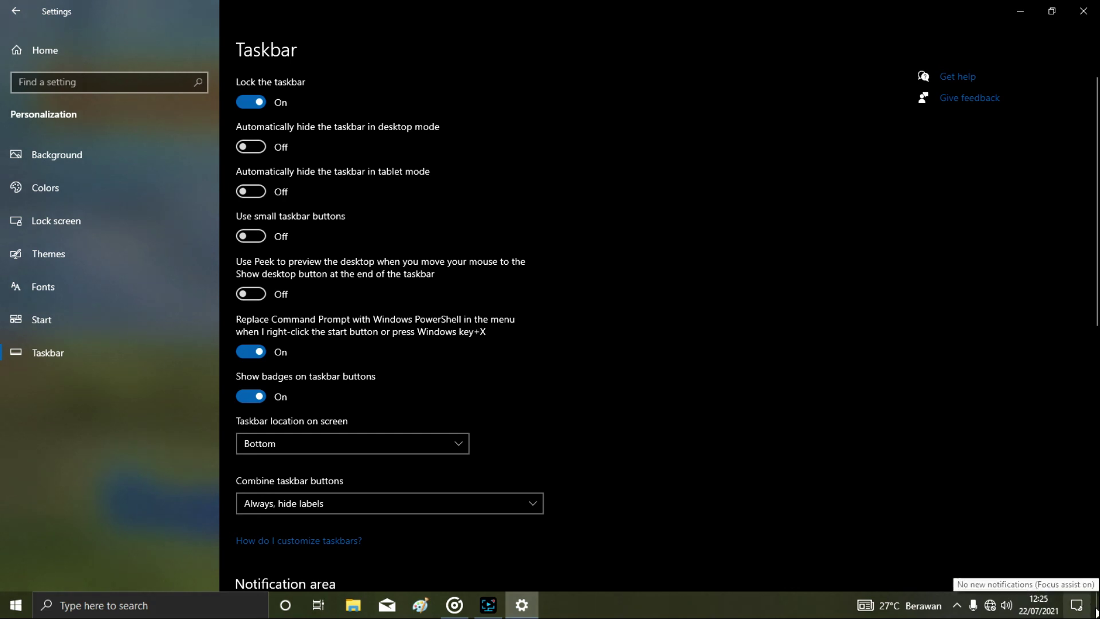
left_click(1096, 610)
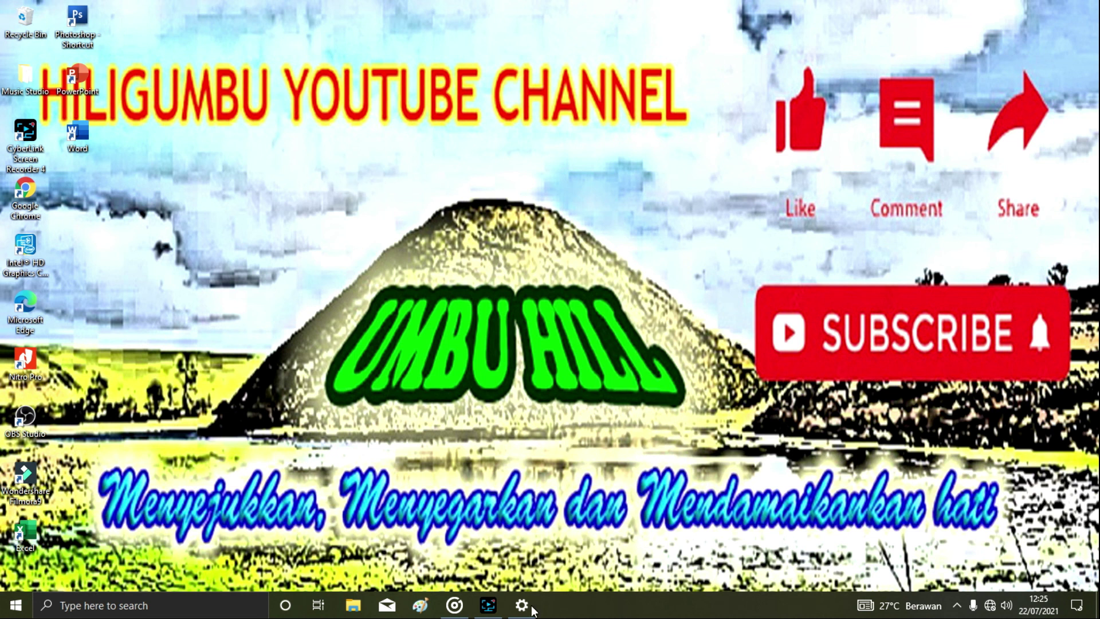
mouse_move(521, 605)
left_click(535, 534)
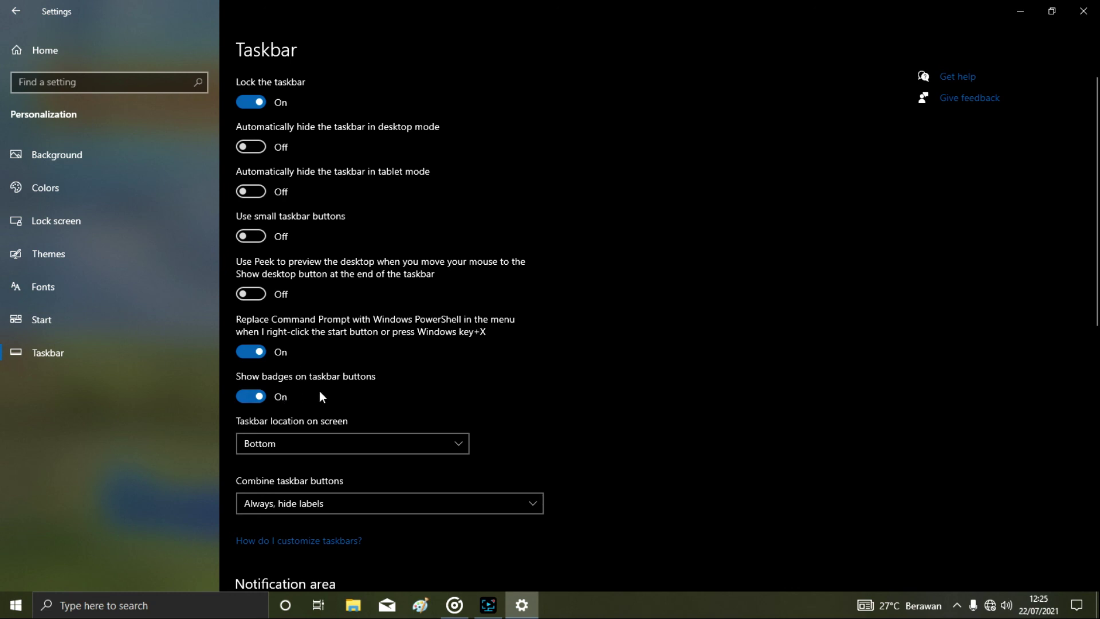
Check the Windows PowerShell entries in the Windows key+X menu and the choices for the taskbar location on screen
key("super+x")
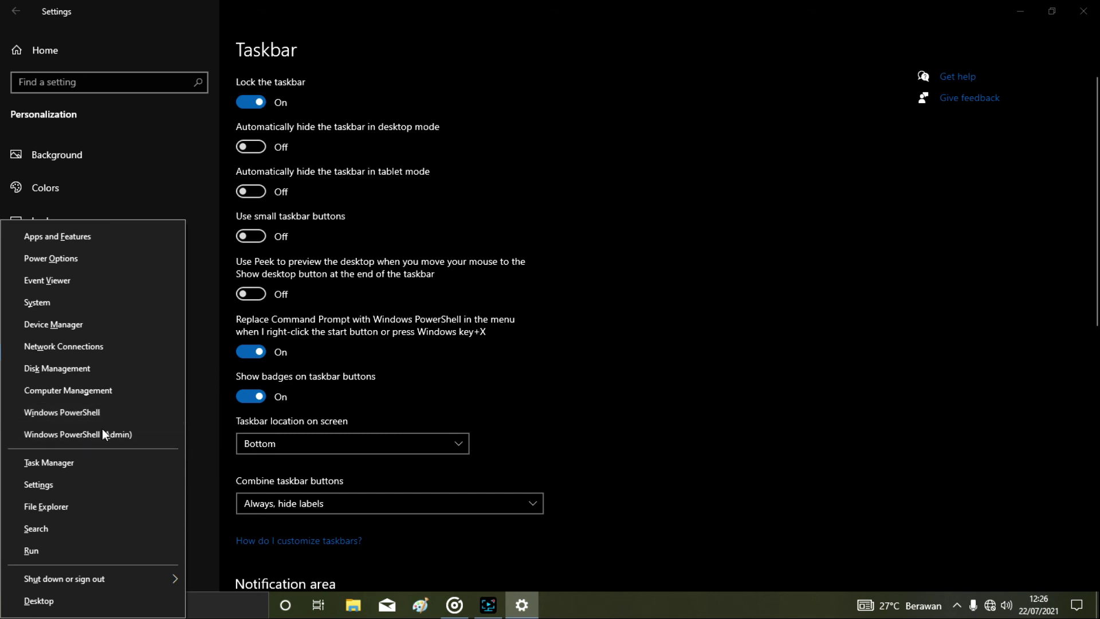
left_click(737, 358)
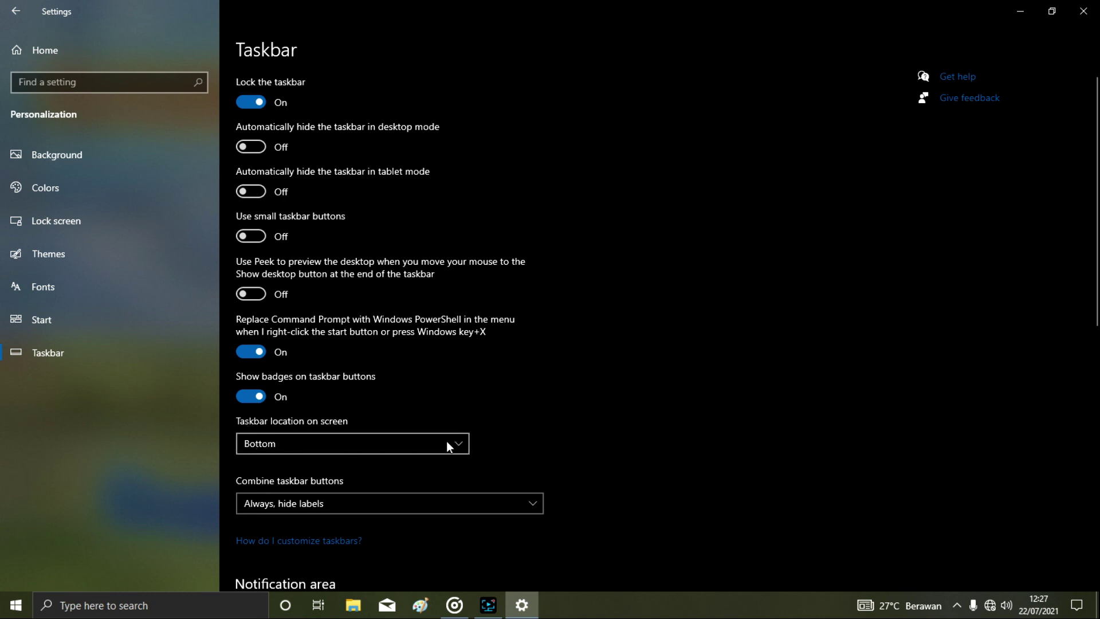
left_click(428, 439)
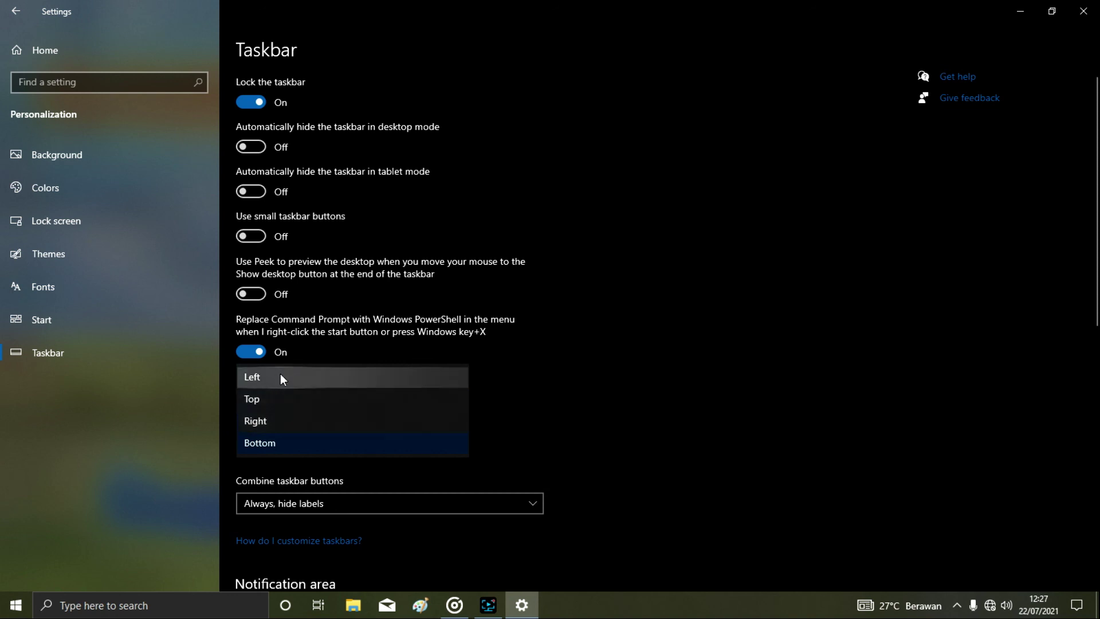
left_click(570, 374)
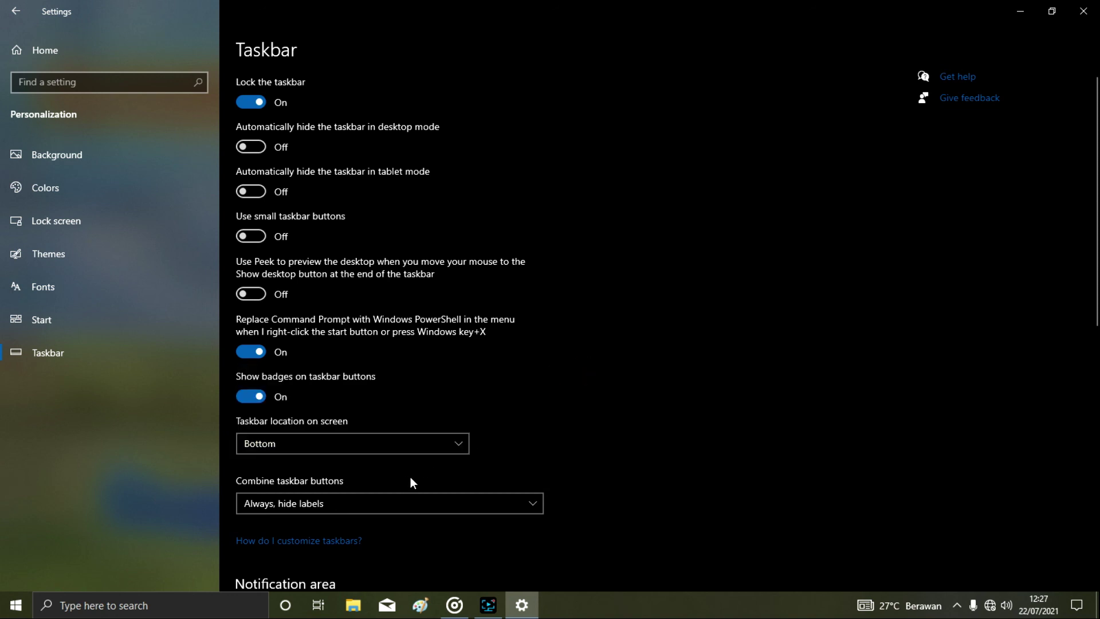
Review the Notification area, Multiple displays and People options in the Taskbar settings
scroll(410, 476, "down", 3)
scroll(406, 465, "down", 3)
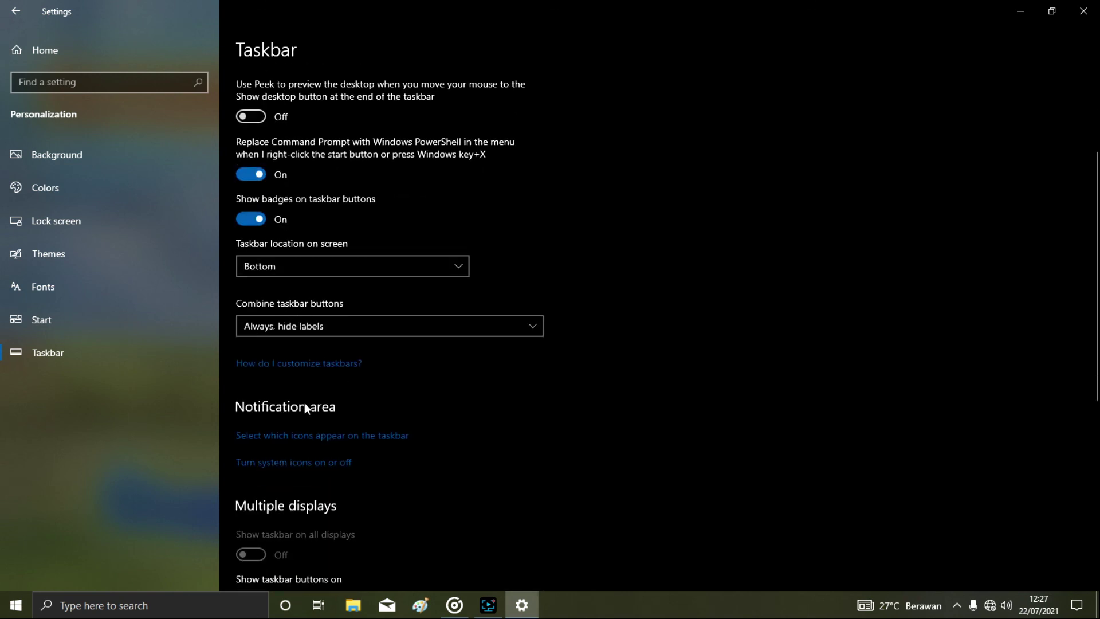
scroll(435, 399, "down", 6)
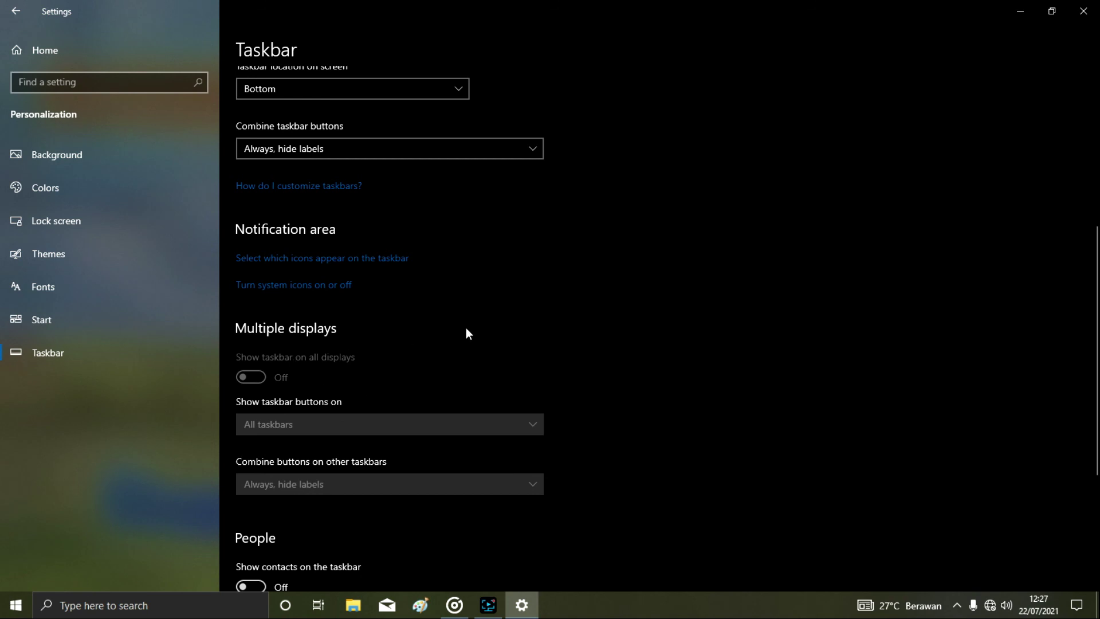
scroll(465, 329, "down", 2)
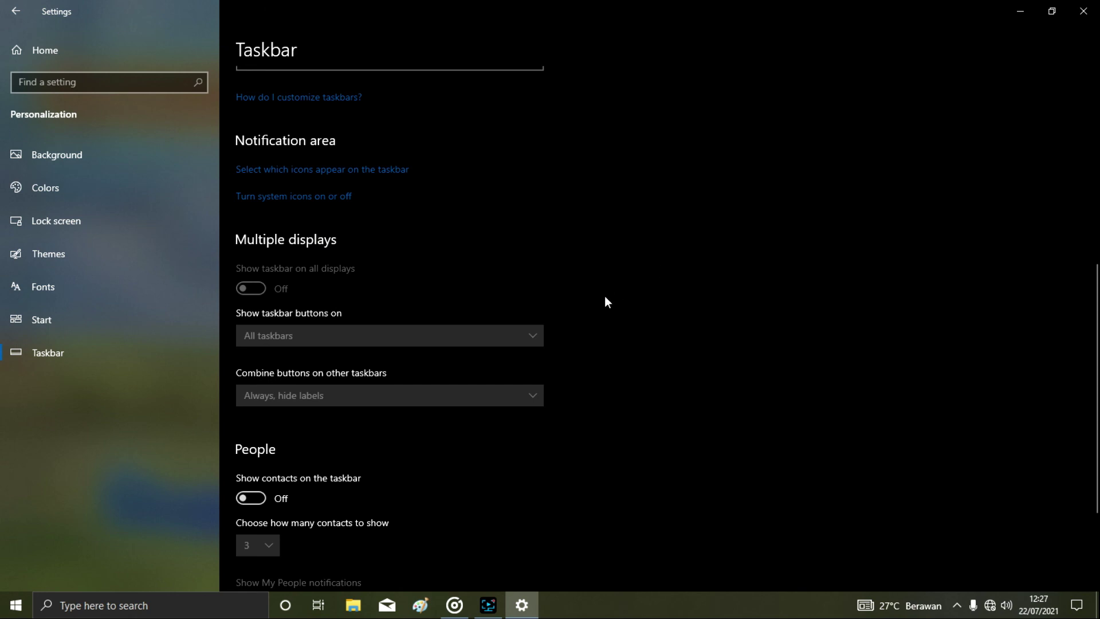
scroll(473, 338, "down", 3)
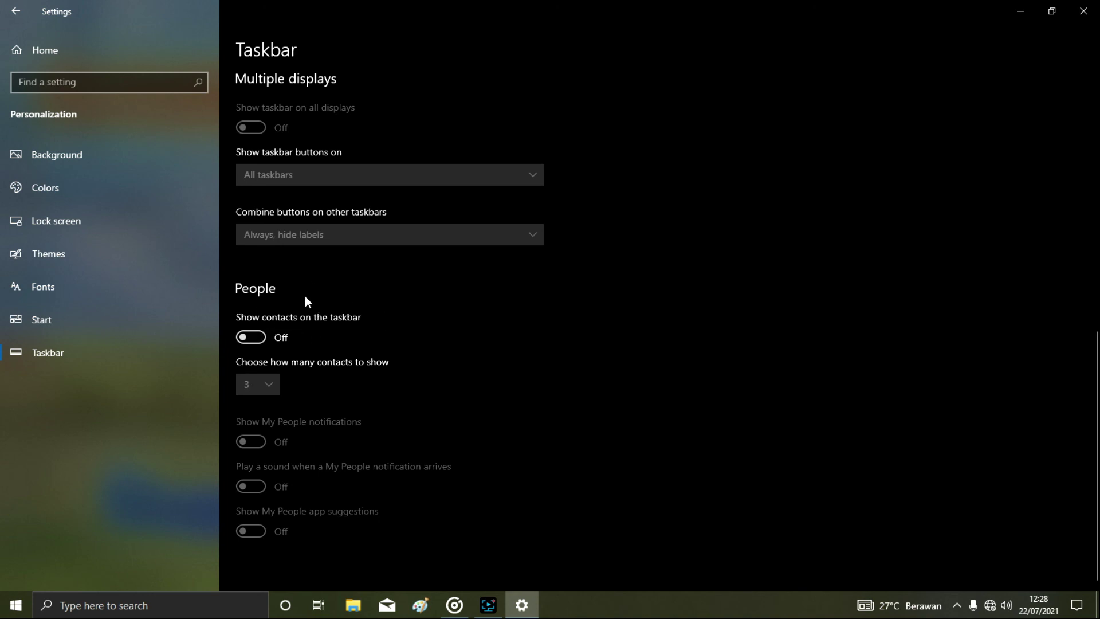
scroll(542, 392, "up", 10)
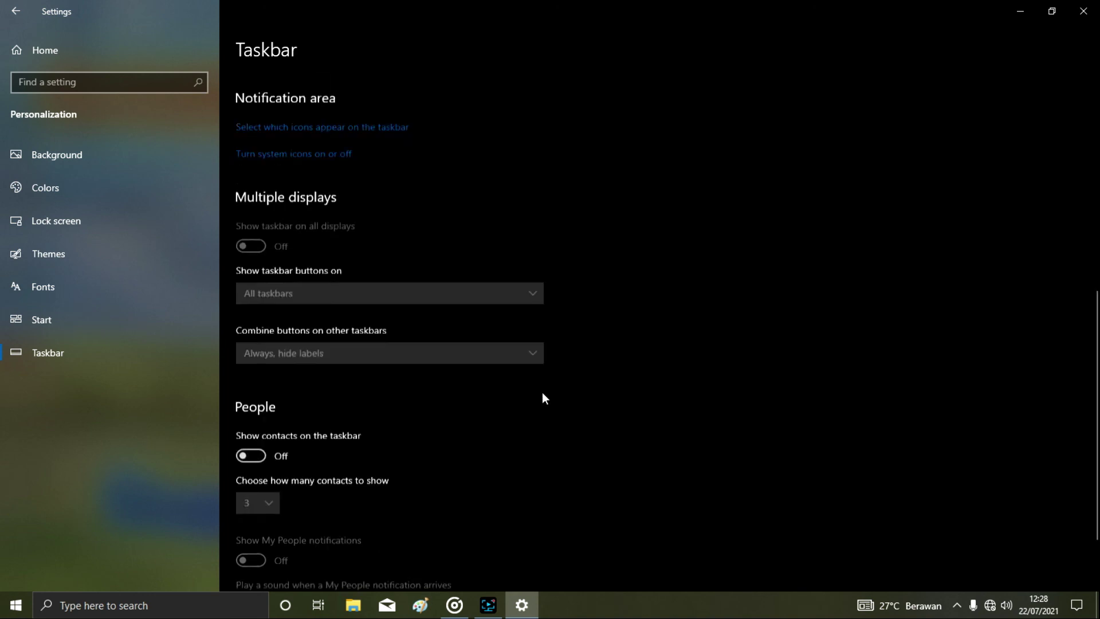
Return to the Background page to close Settings, and refresh the desktop several times
left_click(54, 156)
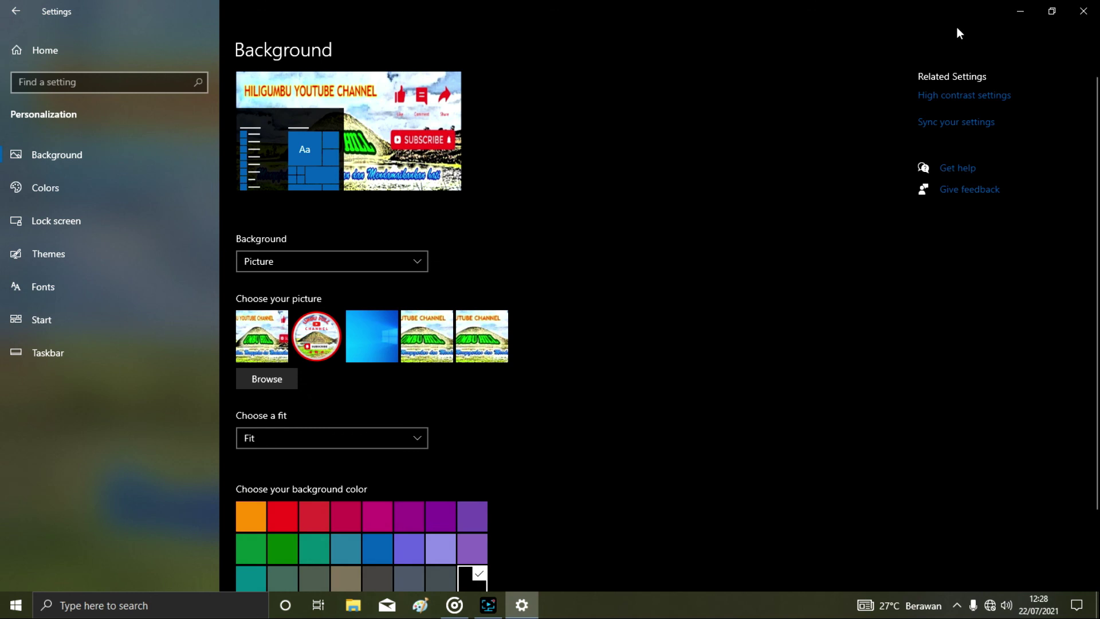
left_click(1093, 14)
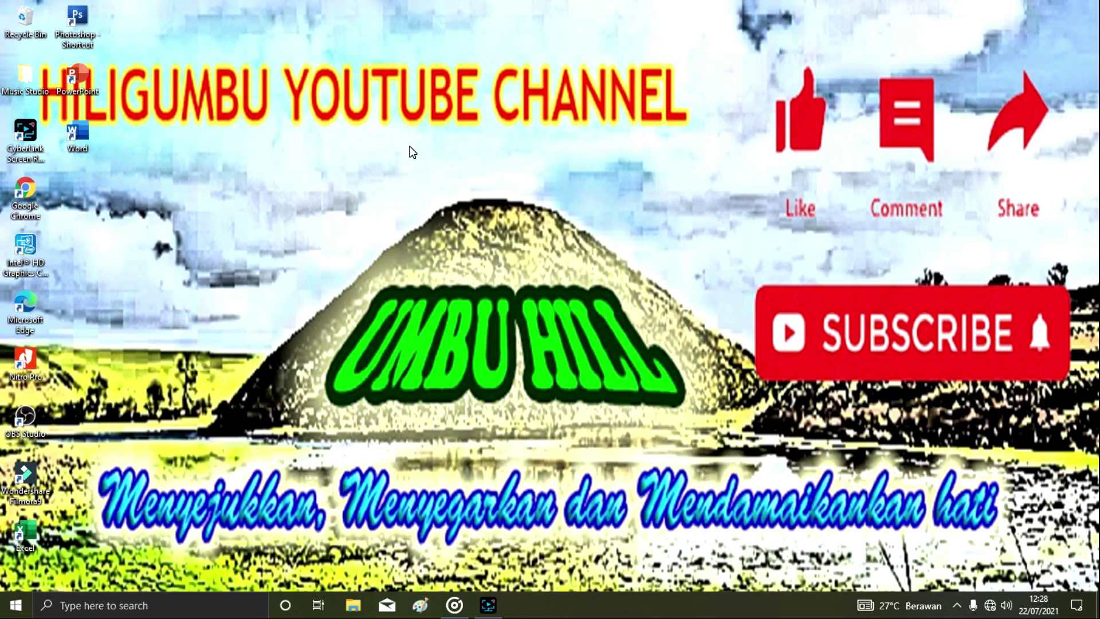
right_click(409, 145)
left_click(447, 185)
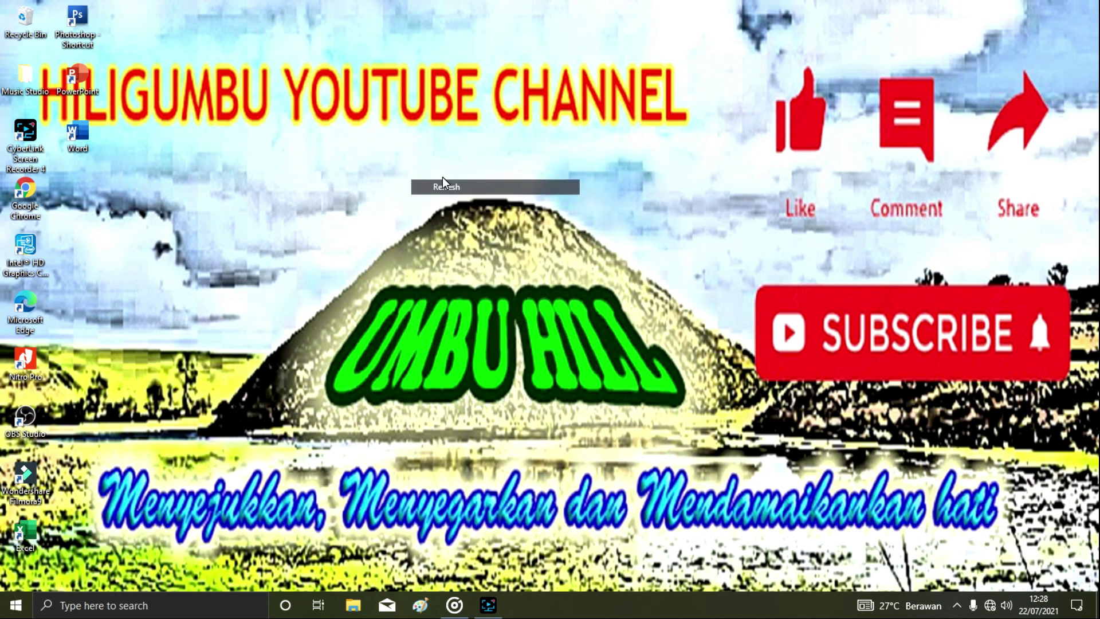
right_click(387, 140)
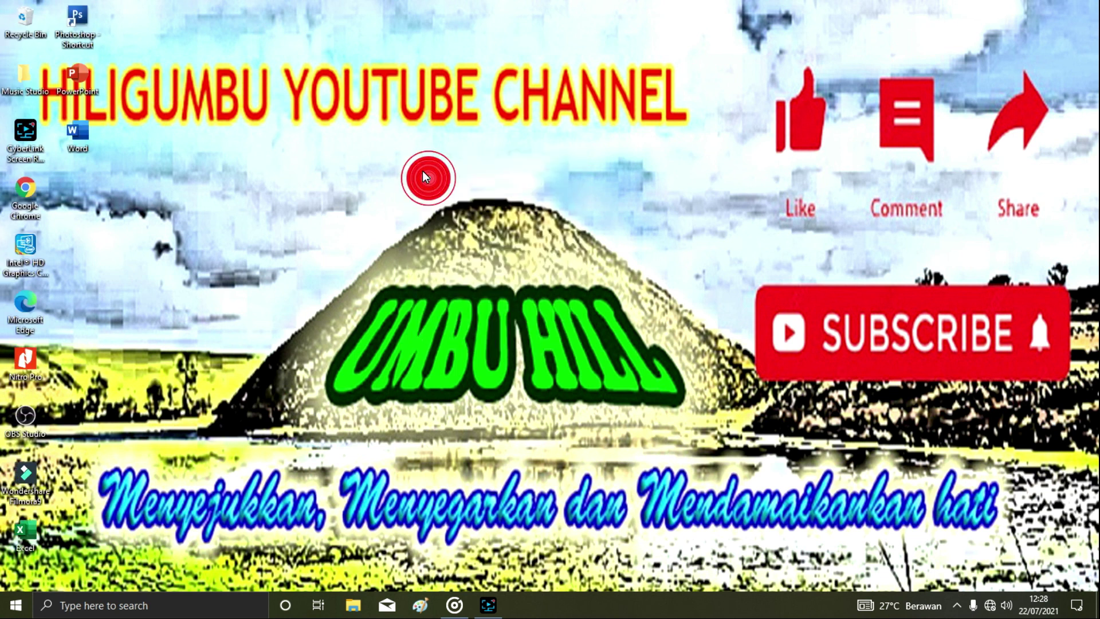
left_click(431, 181)
right_click(384, 140)
left_click(436, 182)
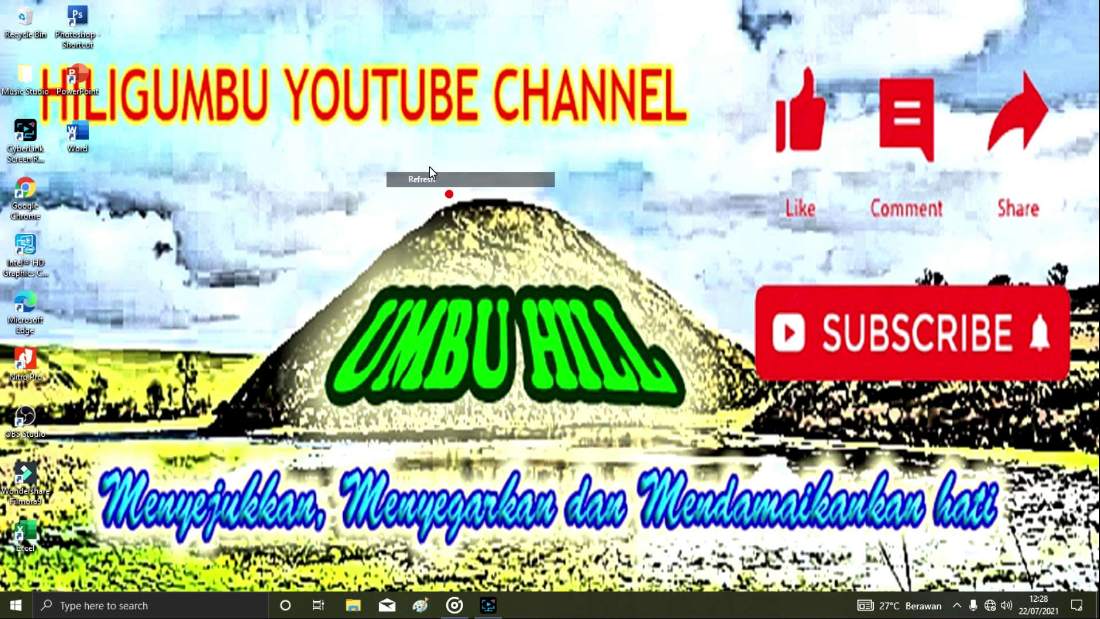
right_click(419, 150)
left_click(452, 189)
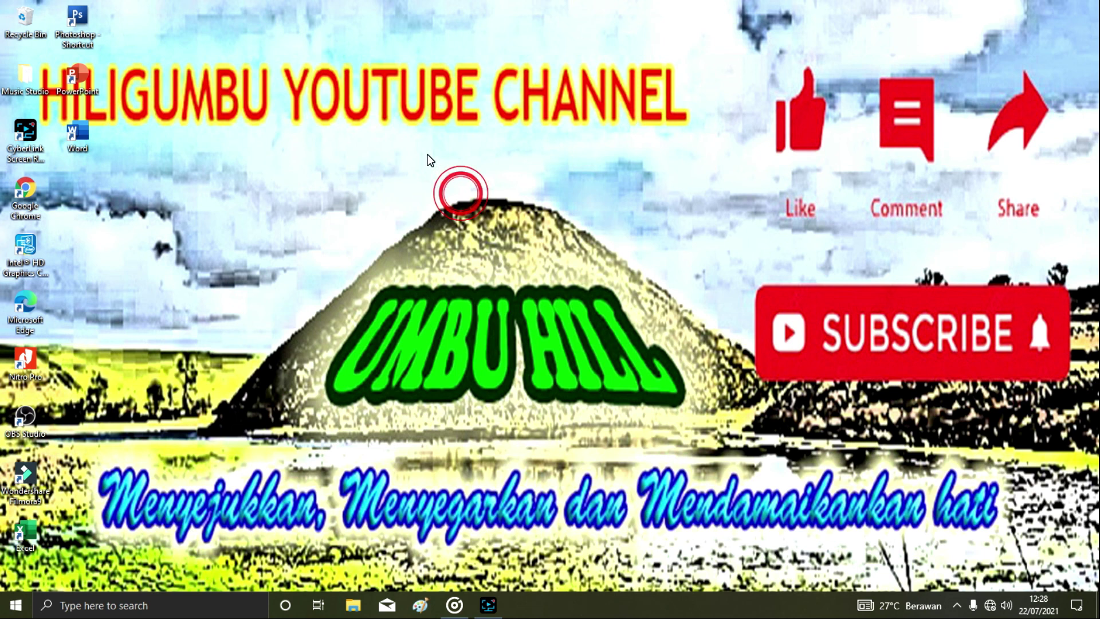
right_click(427, 154)
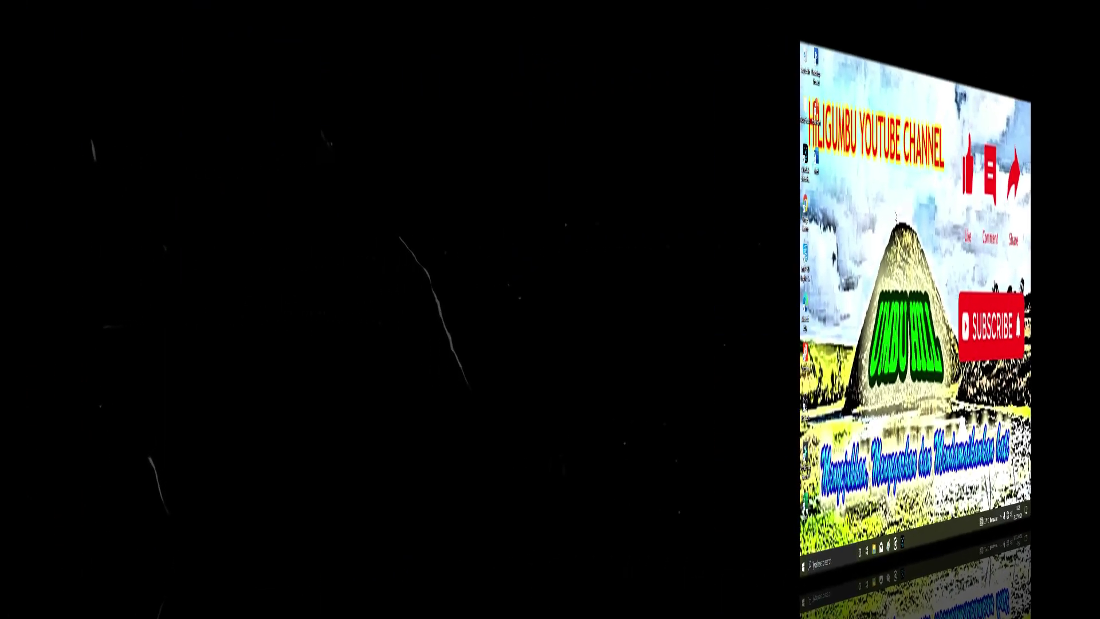